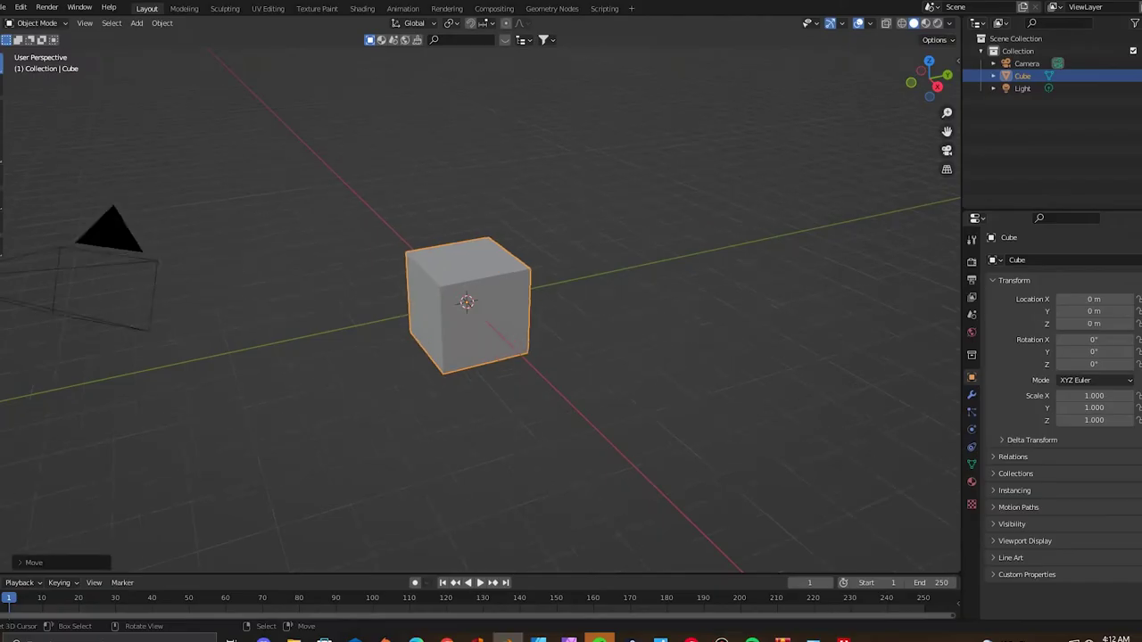
Step: Stretch and scale the cylinder into a tall bottle body and extrude its top section
click(560, 278)
key(s)
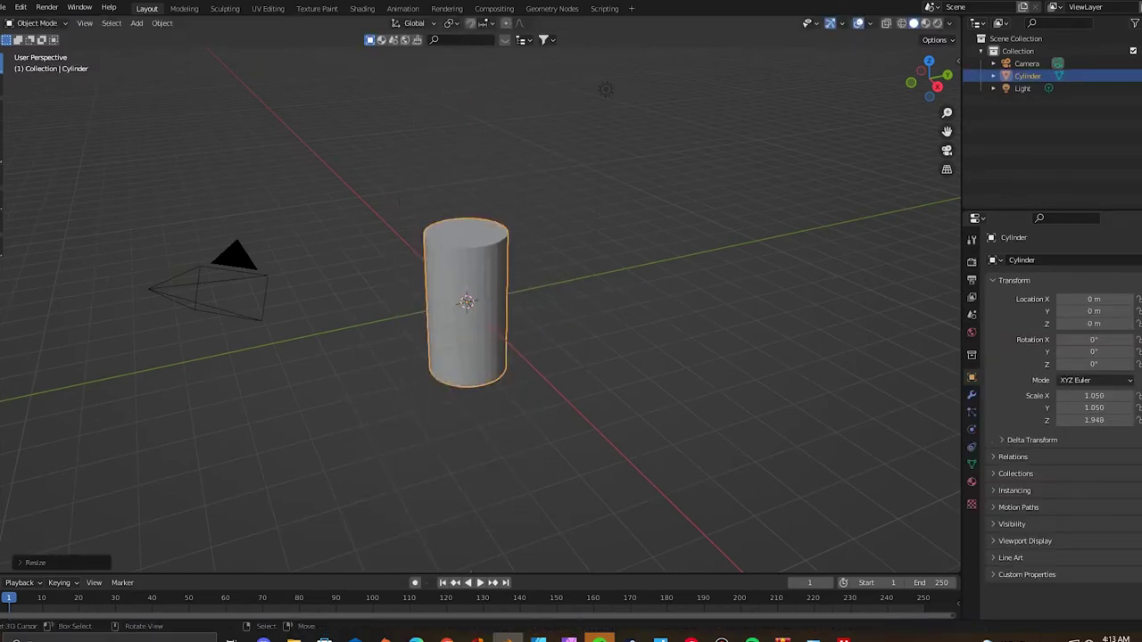
click(971, 464)
key(KP_Decimal)
key(Tab)
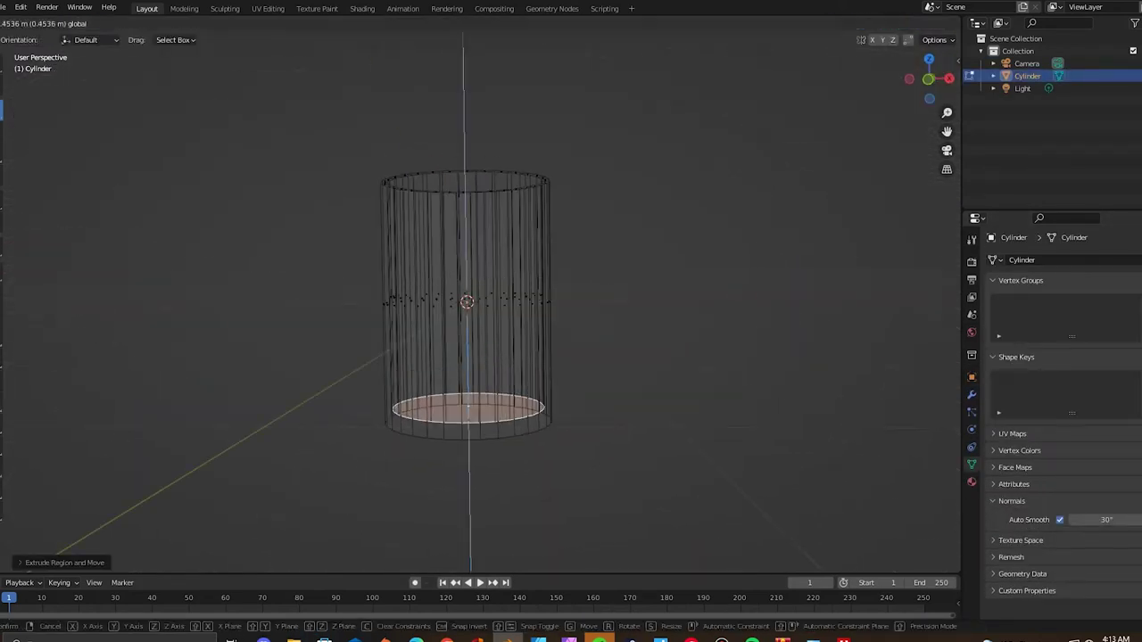
click(470, 410)
Step: Separate the extruded top faces into their own lid object, Cylinder.001
middle_drag(470, 411, 470, 268)
key(alt+z)
middle_drag(571, 268, 571, 178)
key(F3)
key(Return)
key(F3)
key(Return)
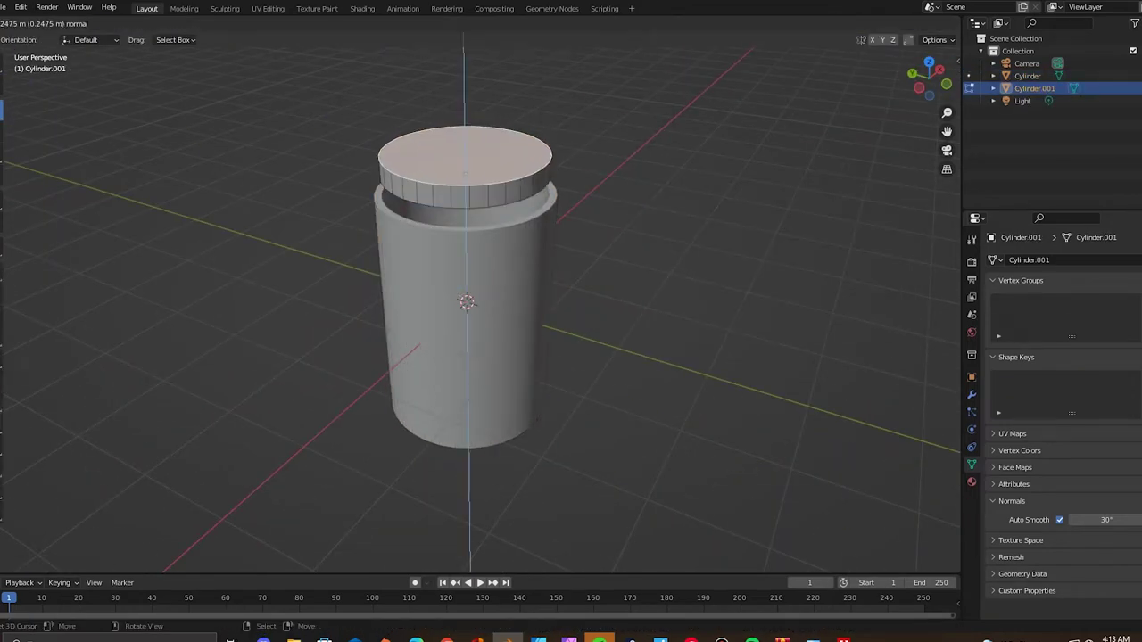
Step: Move the lid straight up above the bottle body
key(Tab)
middle_drag(571, 357, 571, 267)
key(g)
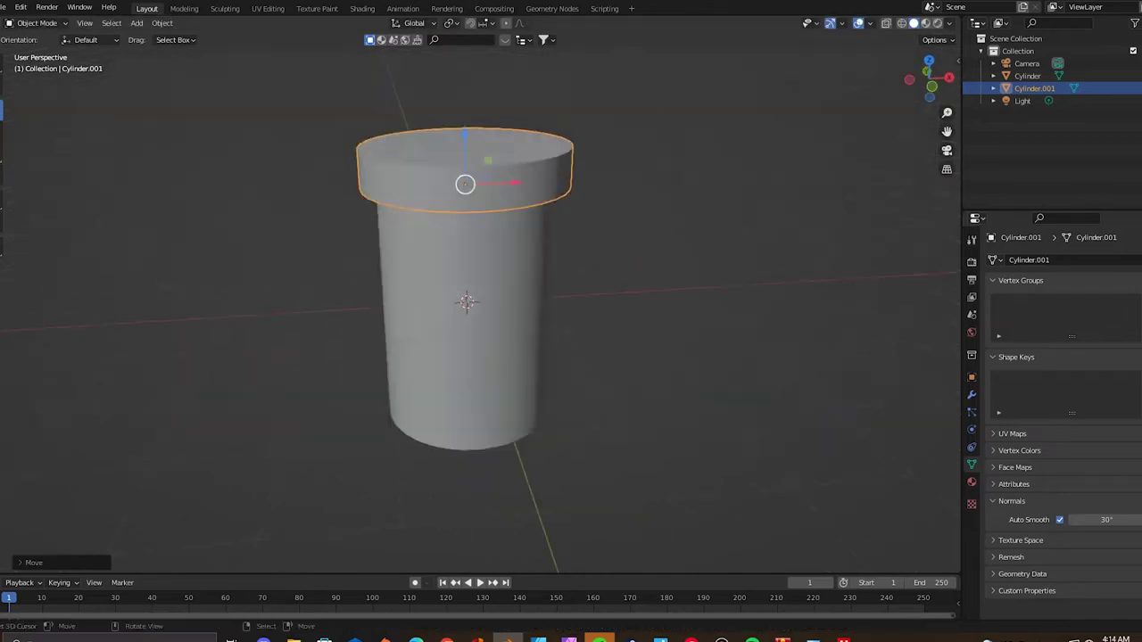
key(Return)
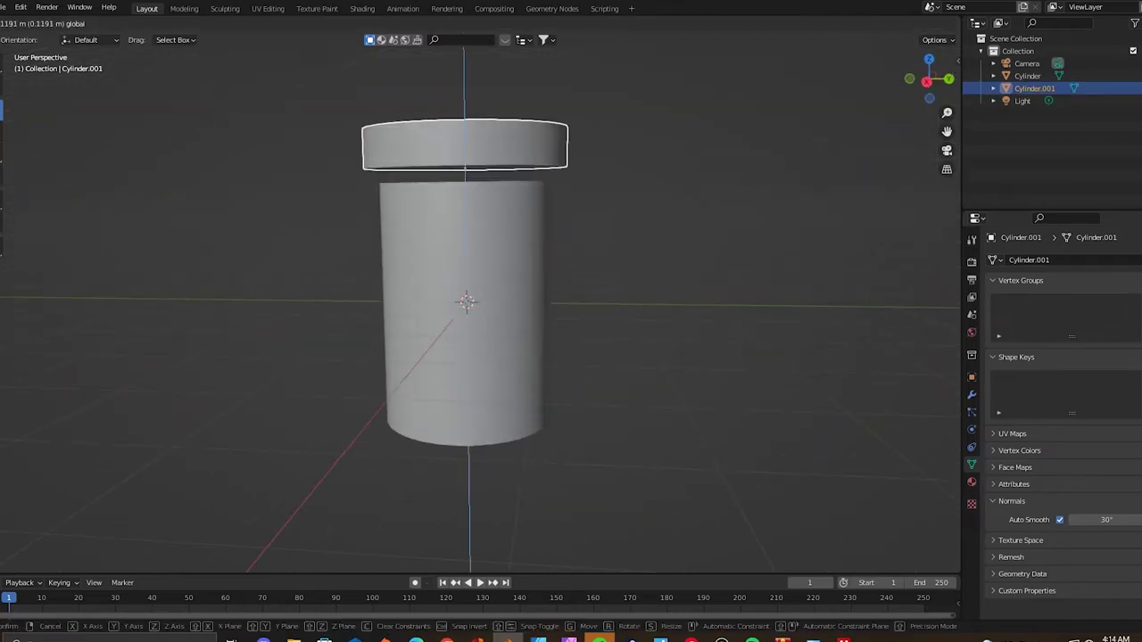
Step: Inset the top face of Cylinder.001 to form a ring on the lid
click(465, 184)
middle_drag(465, 184, 465, 268)
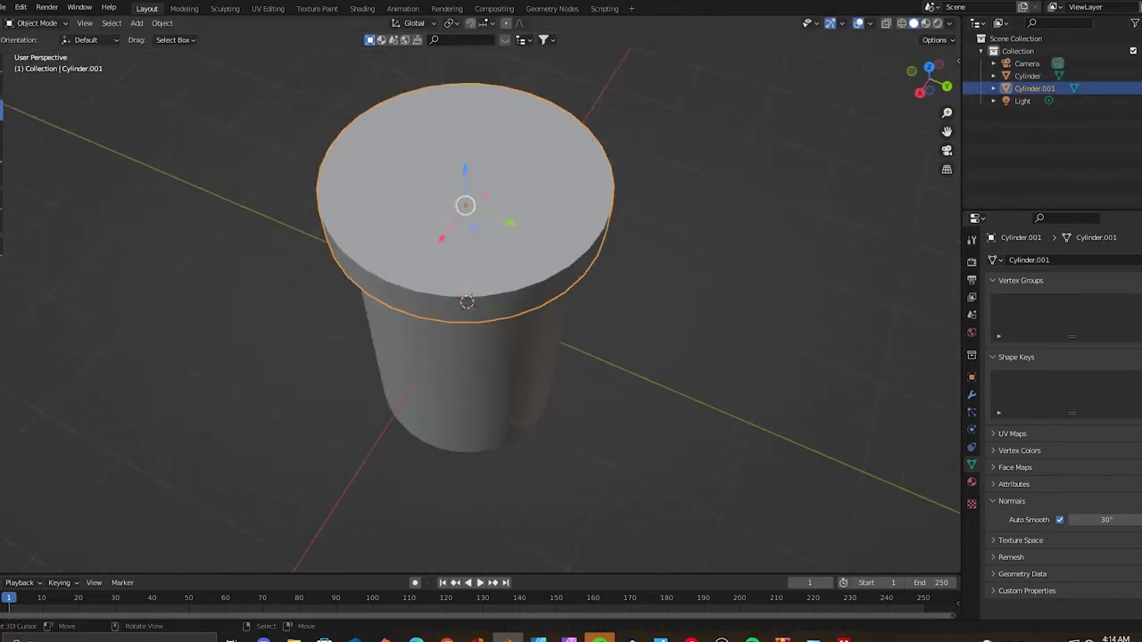
key(Tab)
key(i)
key(Return)
key(Tab)
Step: View the bottle from a higher angle and bring up the render engine choices
middle_drag(470, 446, 470, 357)
scroll(472, 119, down, 3)
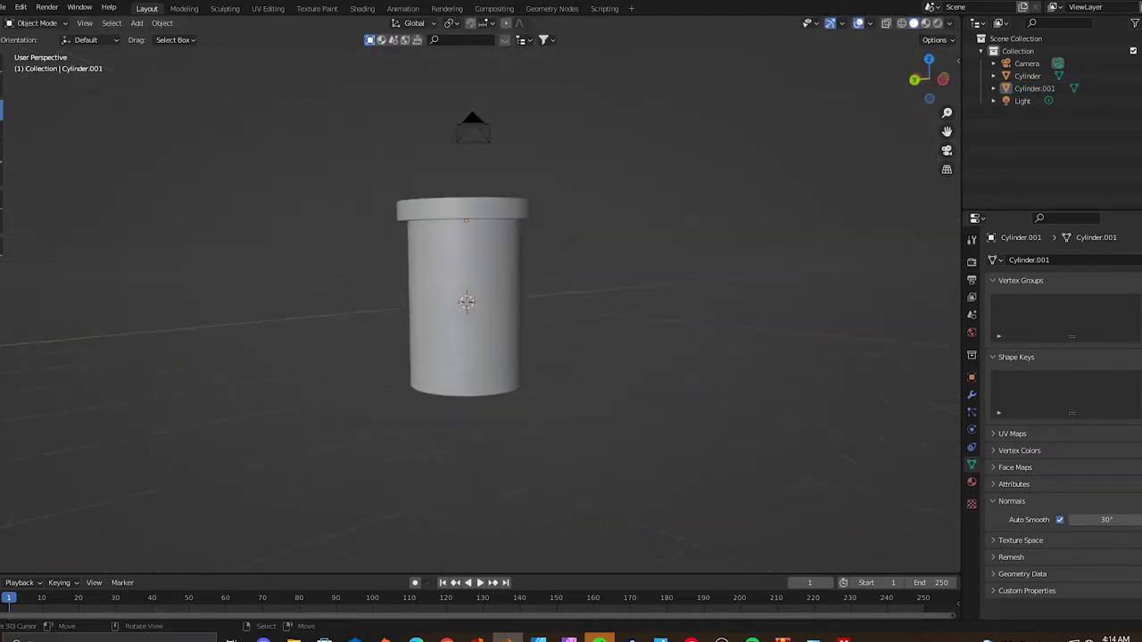
scroll(339, 123, up, 2)
middle_drag(571, 357, 571, 294)
click(971, 262)
click(1098, 260)
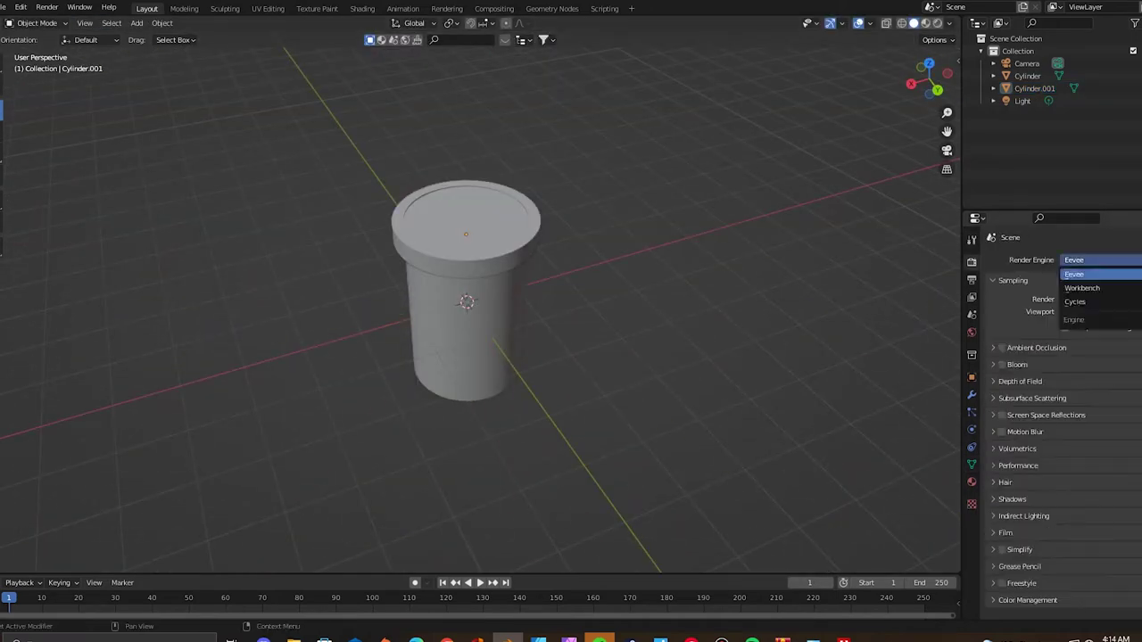
Step: Switch the render engine to Cycles and preview the bottle in rendered view
click(1084, 287)
click(921, 23)
scroll(482, 304, up, 5)
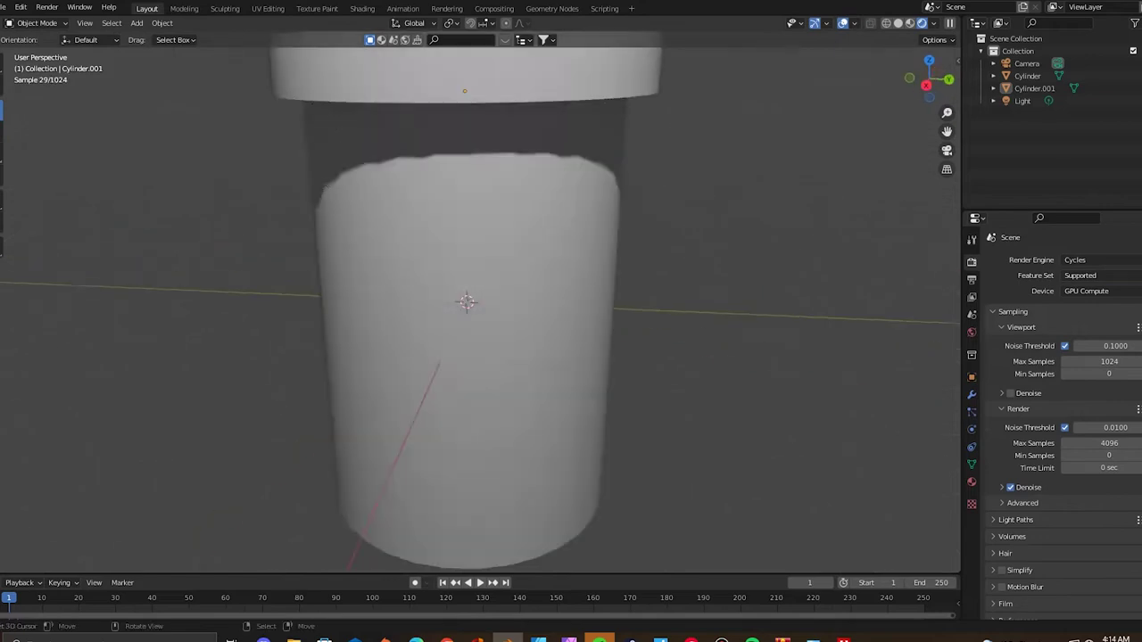
scroll(482, 303, down, 5)
middle_drag(482, 303, 482, 357)
Step: Project UVs onto the lid's rim faces and load pill cap.png in the UV editor
key(Tab)
click(300, 23)
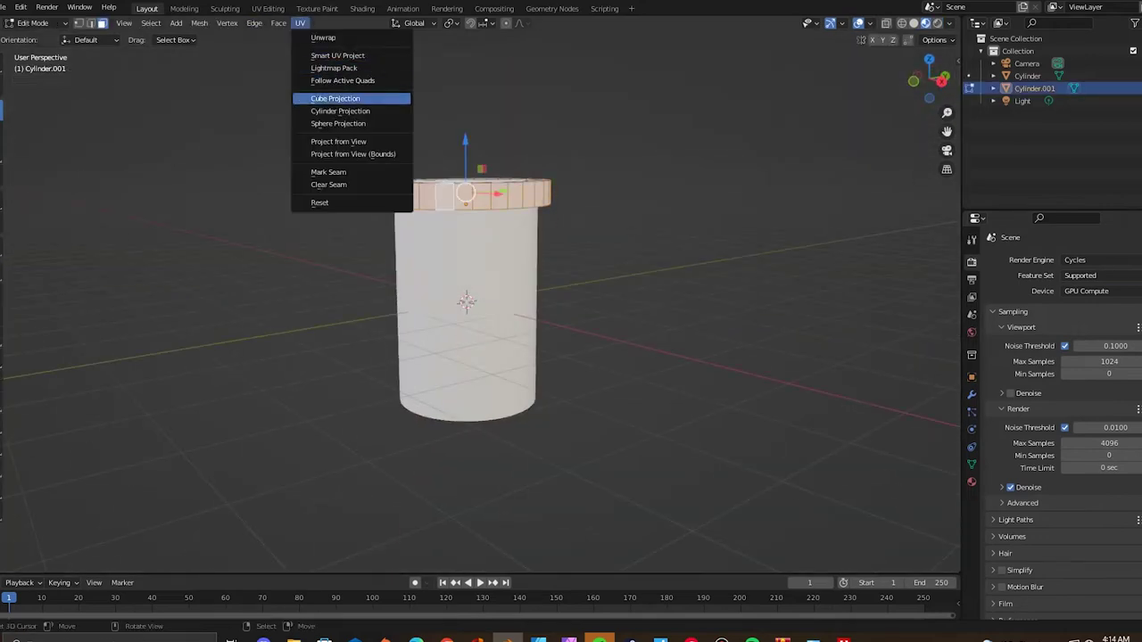
click(330, 97)
click(267, 8)
click(376, 23)
scroll(625, 339, down, 2)
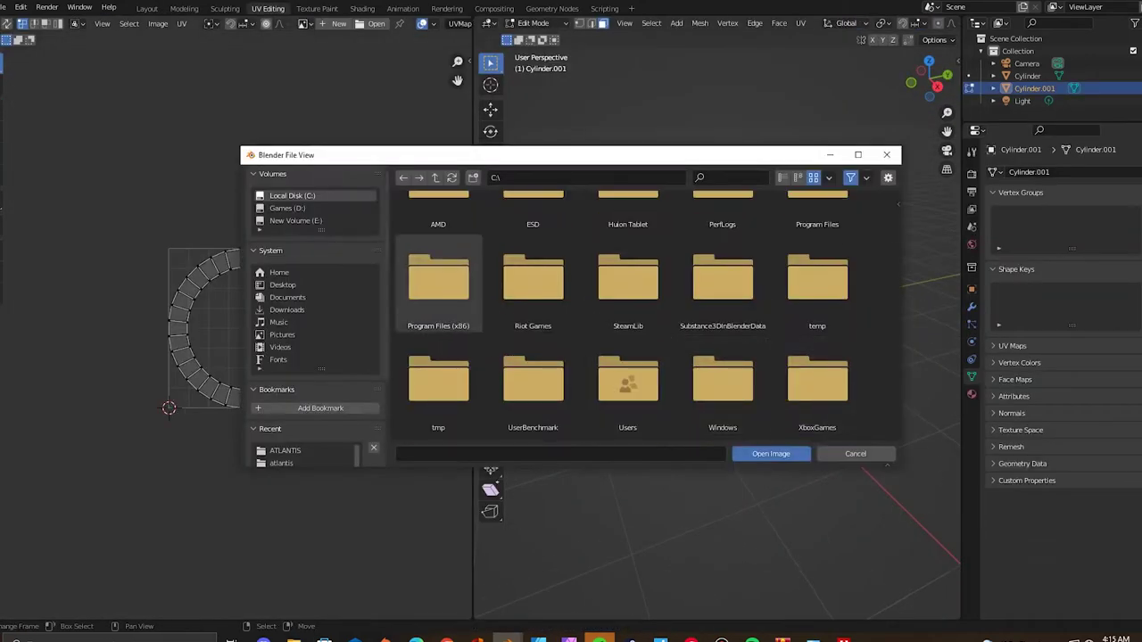
click(283, 284)
double_click(522, 256)
Step: Re-unwrap the rim, finally projecting its UVs from the front orthographic view
scroll(221, 333, down, 1)
mouse_move(714, 357)
middle_down()
mouse_move(705, 392)
mouse_move(719, 383)
middle_up()
click(800, 24)
click(834, 89)
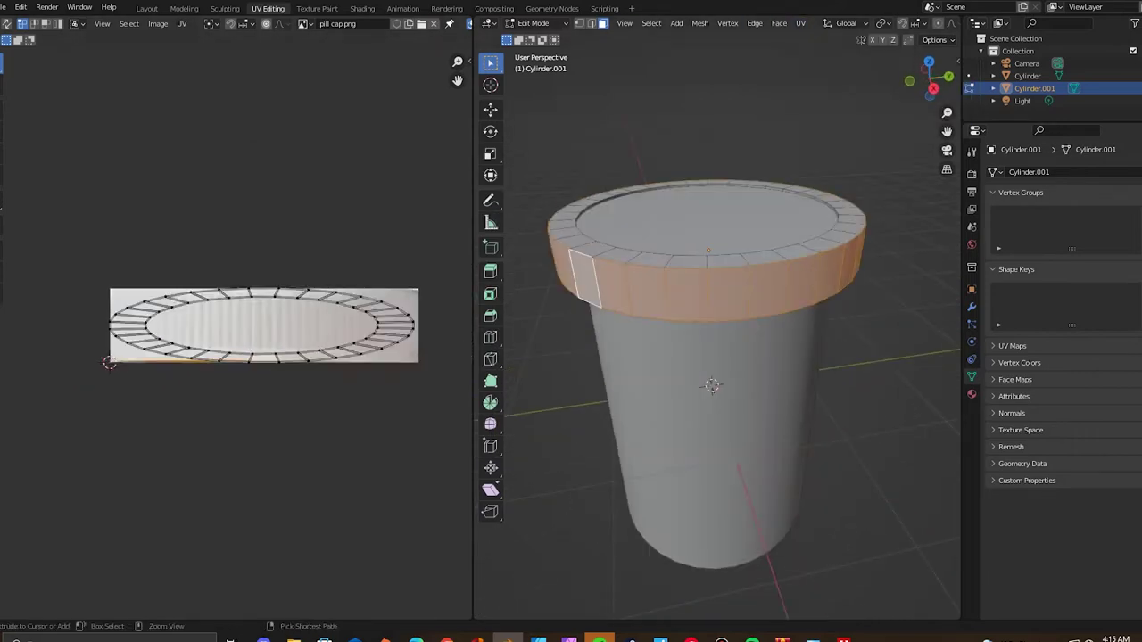
click(436, 23)
click(801, 23)
click(842, 109)
click(801, 23)
click(841, 137)
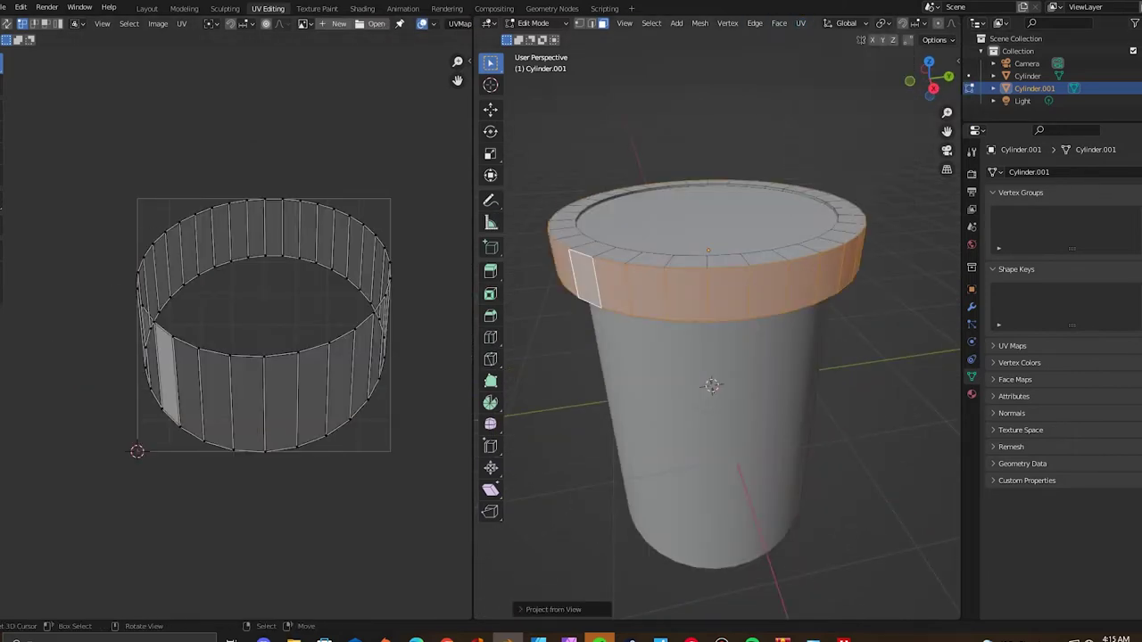
key(KP_1)
click(838, 141)
Step: Reload pill cap.png and scale the rim UVs to fit the image
click(370, 23)
double_click(721, 313)
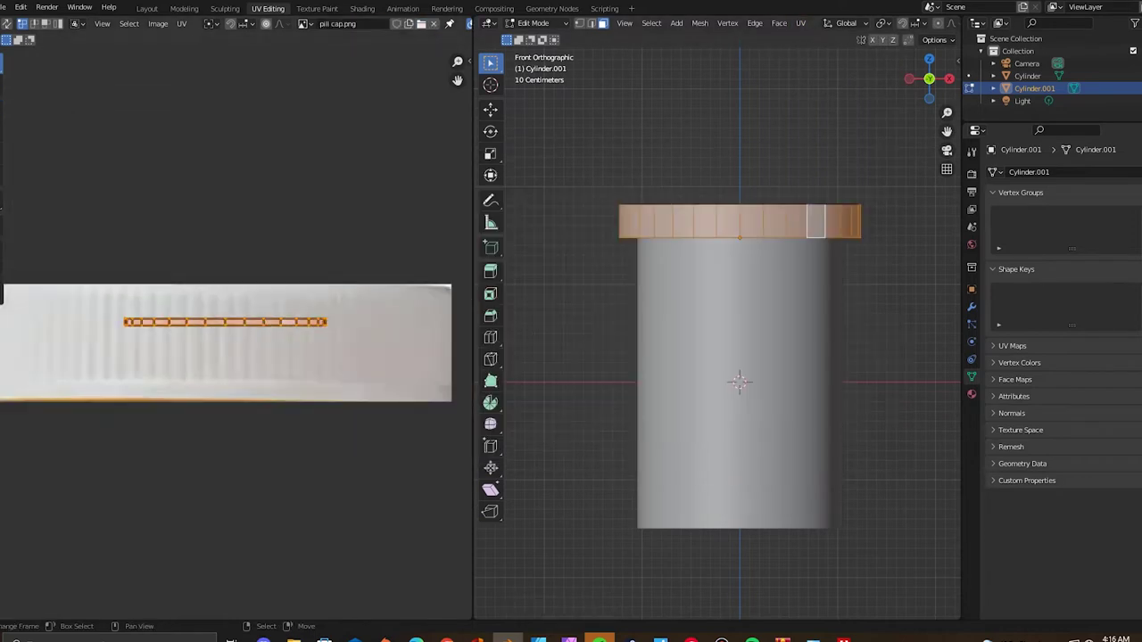
scroll(57, 376, down, 2)
key(s)
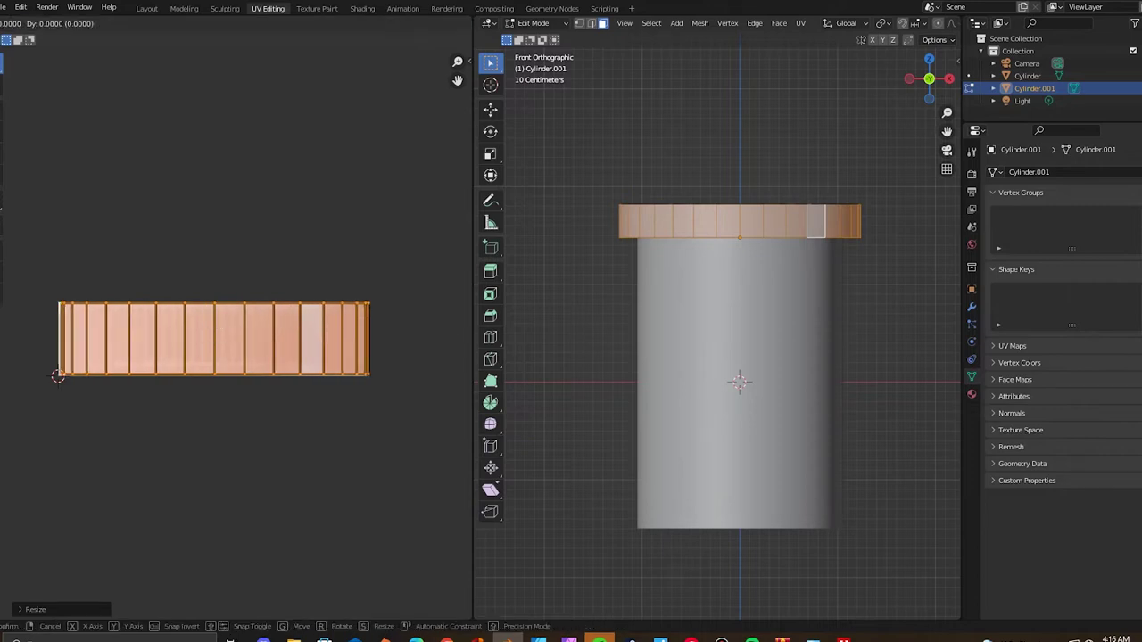
key(Return)
click(361, 9)
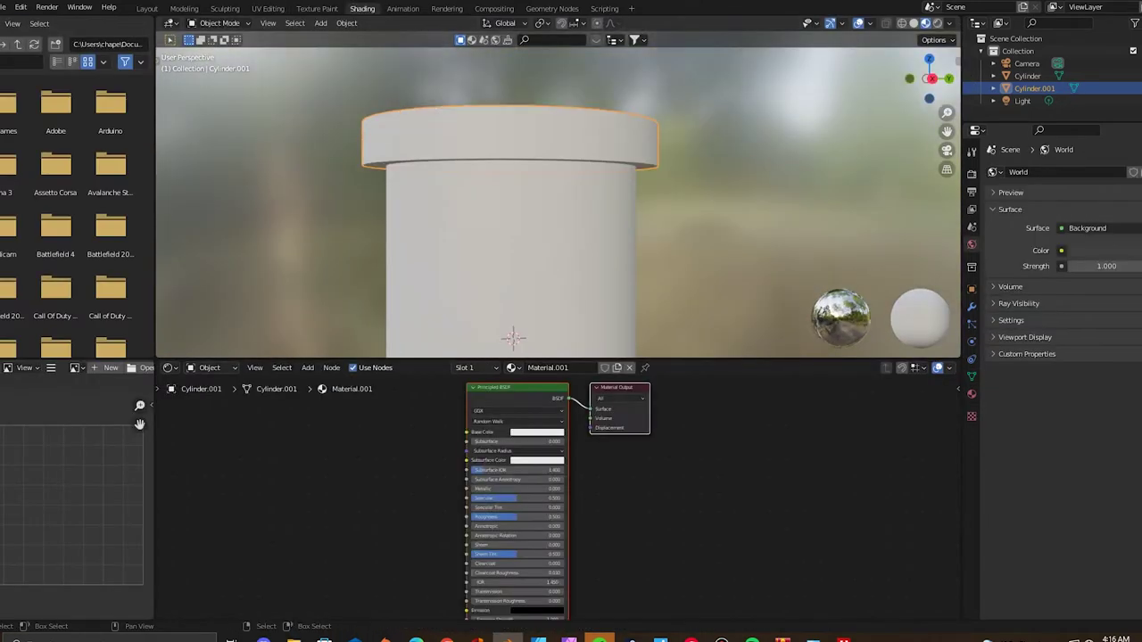
Step: Add an Image Texture node fed by Texture Coordinate UV into its Vector input
key(shift+a)
click(535, 446)
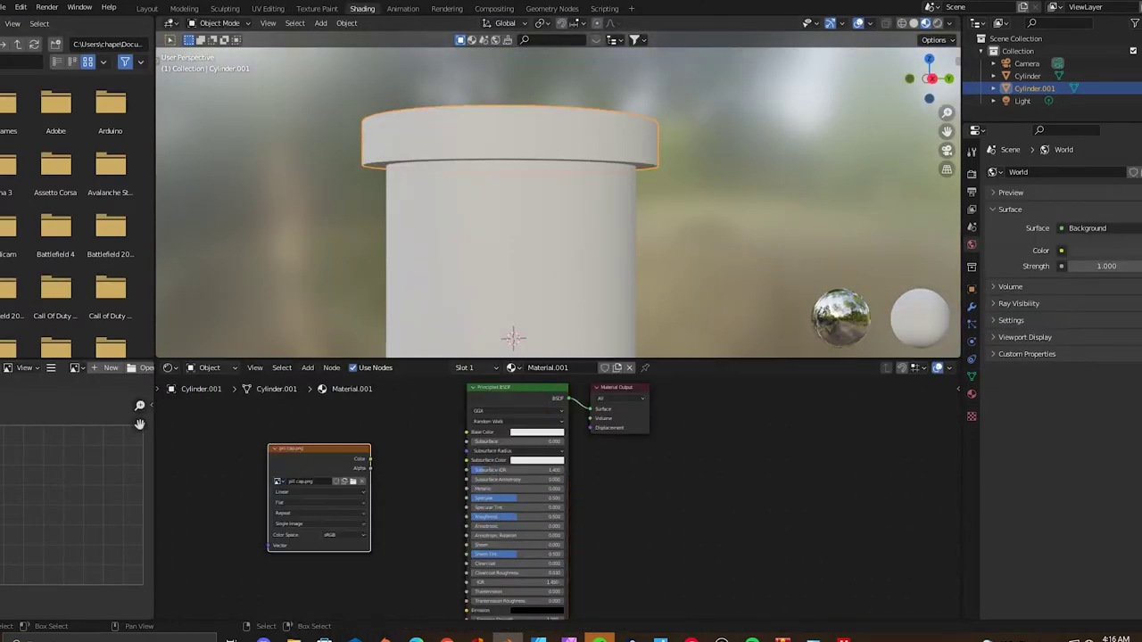
scroll(527, 464, up, 2)
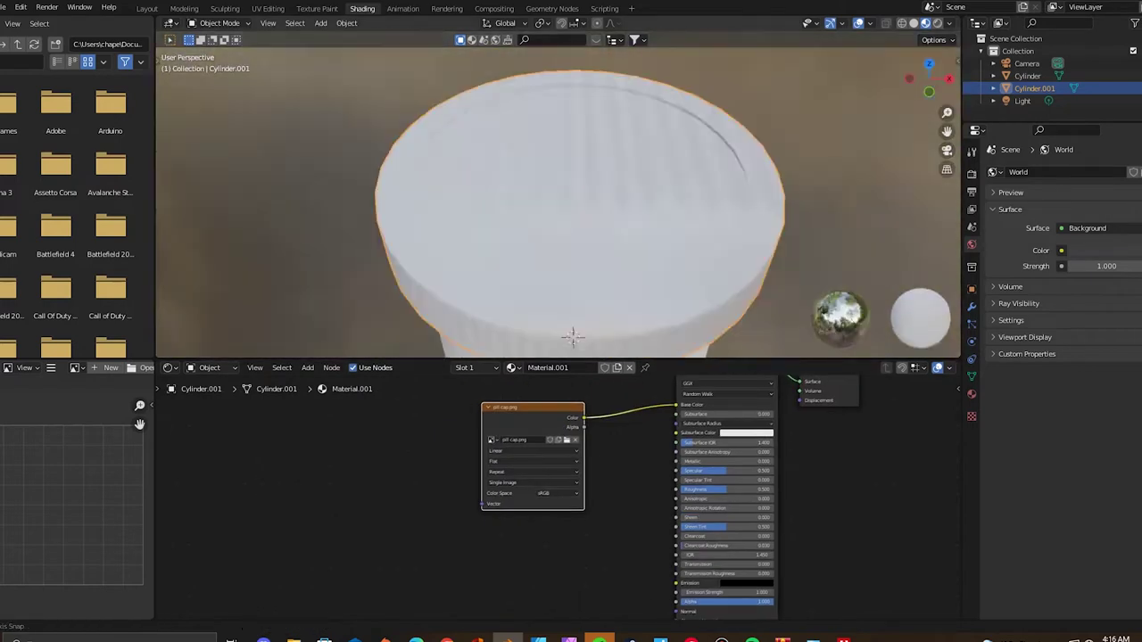
key(shift+a)
click(384, 386)
click(268, 526)
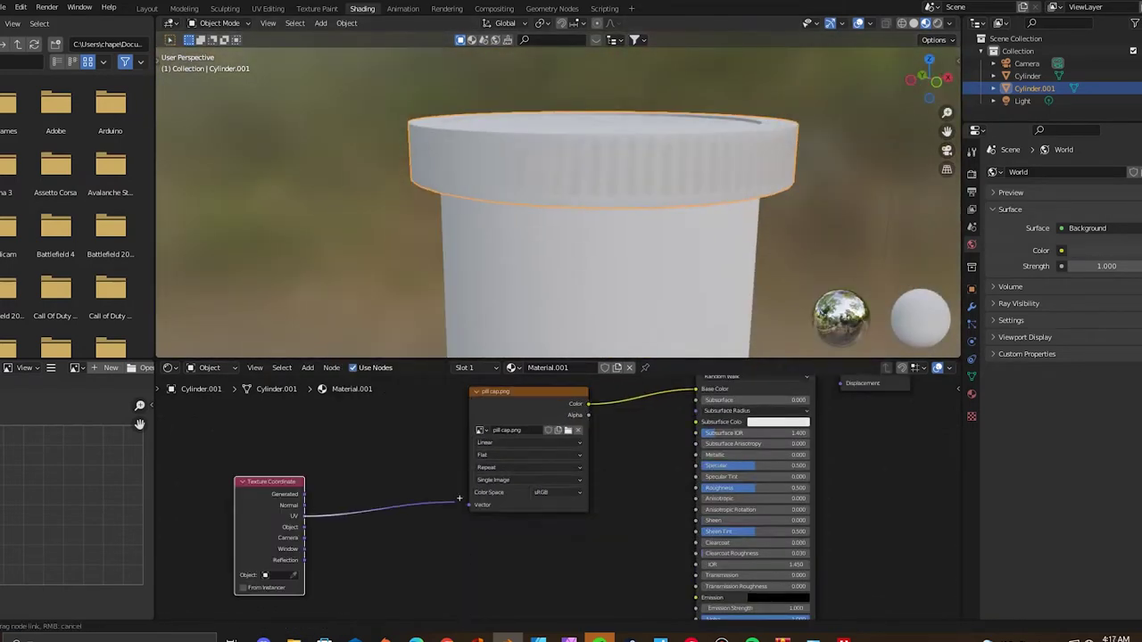
drag(304, 516, 469, 505)
Step: Add a second material slot and assign textured Material.002 to the rim faces
middle_drag(554, 267, 553, 179)
key(Tab)
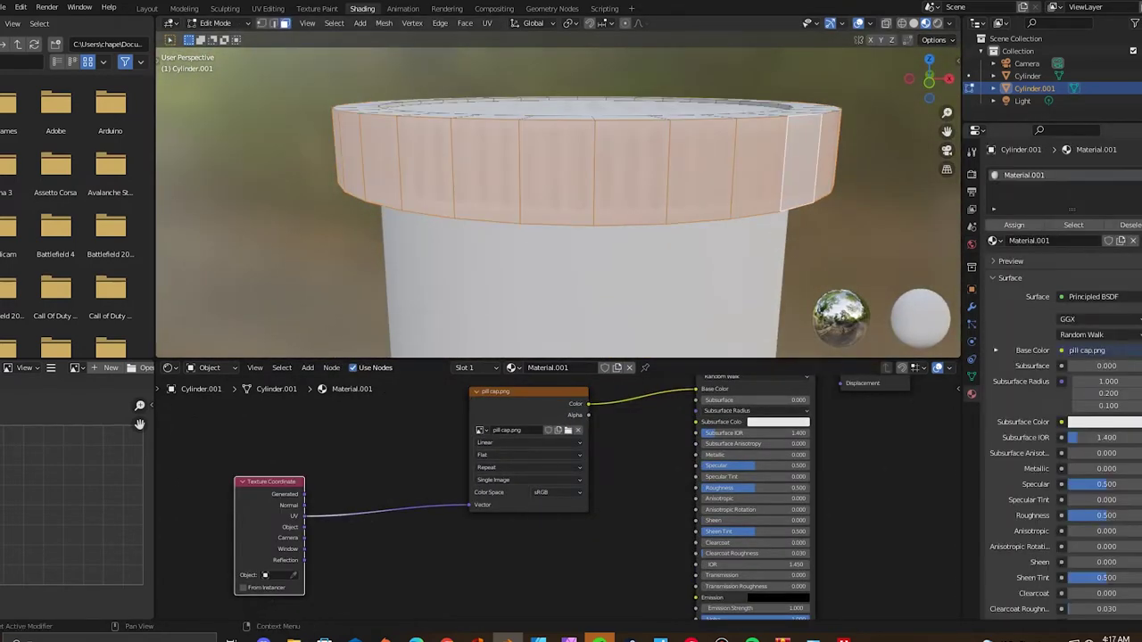
click(1133, 177)
middle_drag(553, 223, 553, 277)
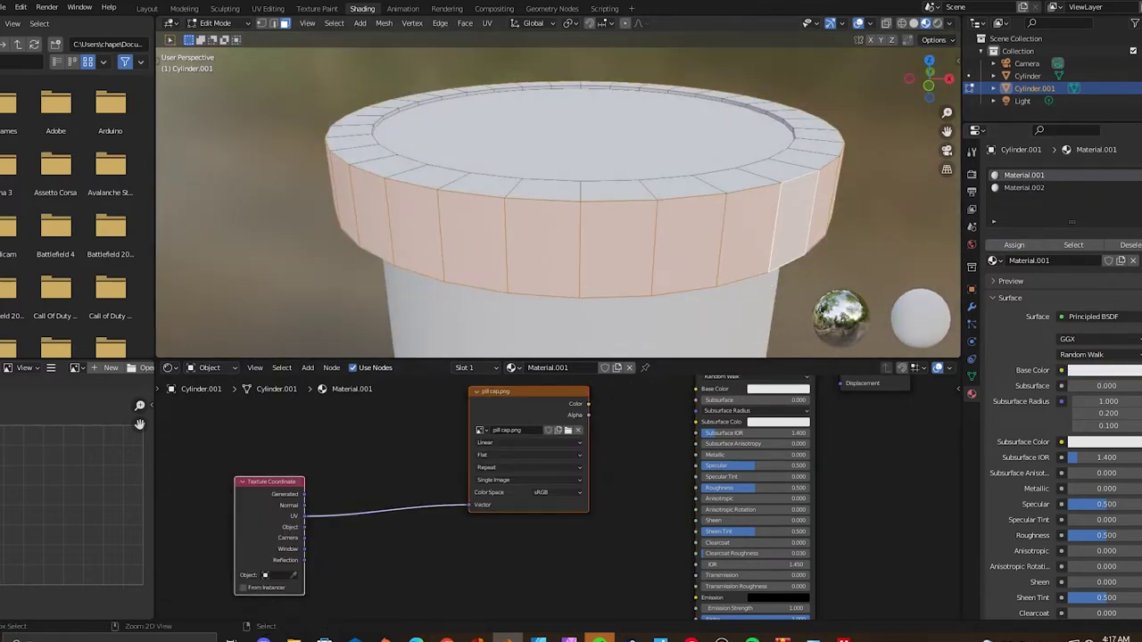
click(582, 409)
key(Tab)
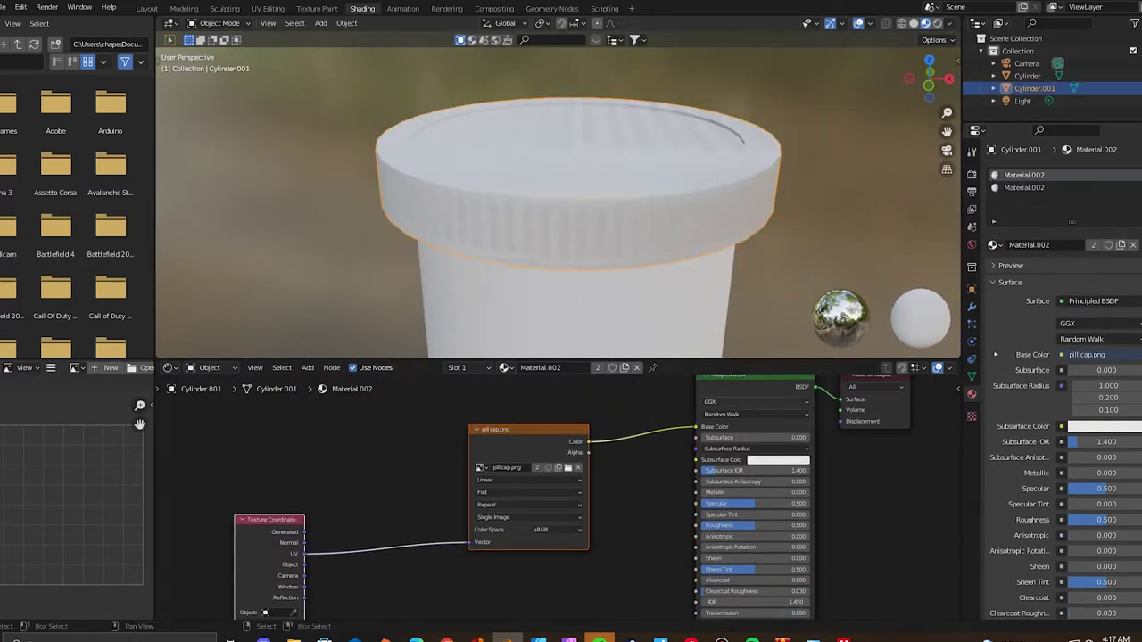
Step: Preview the textured cap in rendered view up close, then select the bottle body
middle_drag(566, 268, 565, 327)
click(934, 23)
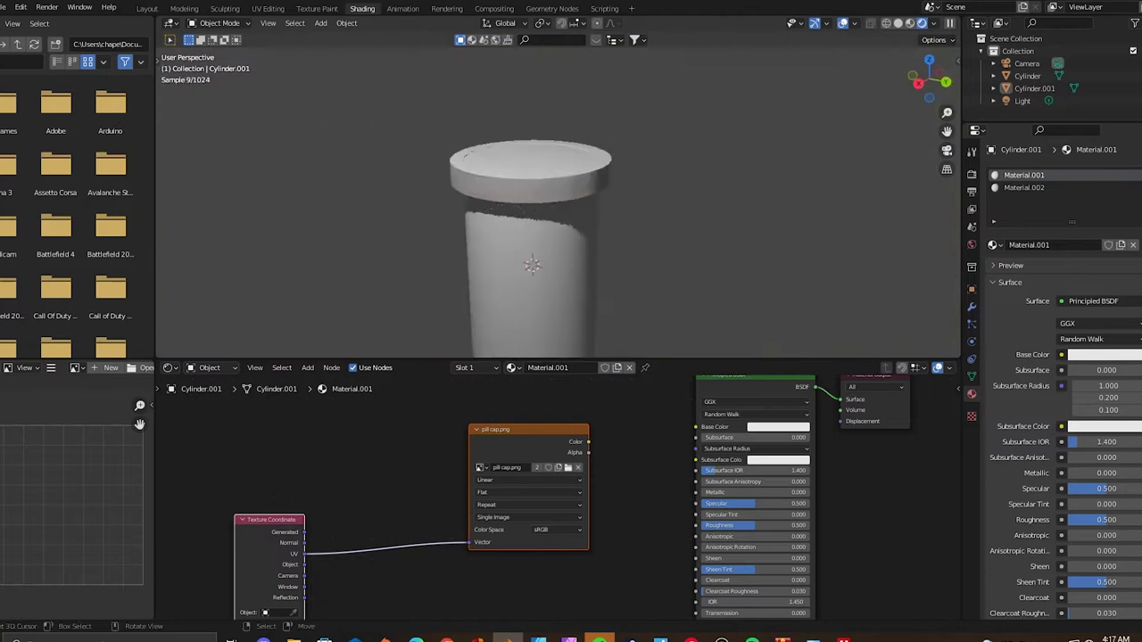
scroll(565, 223, up, 3)
scroll(558, 205, down, 3)
scroll(557, 205, down, 2)
click(526, 250)
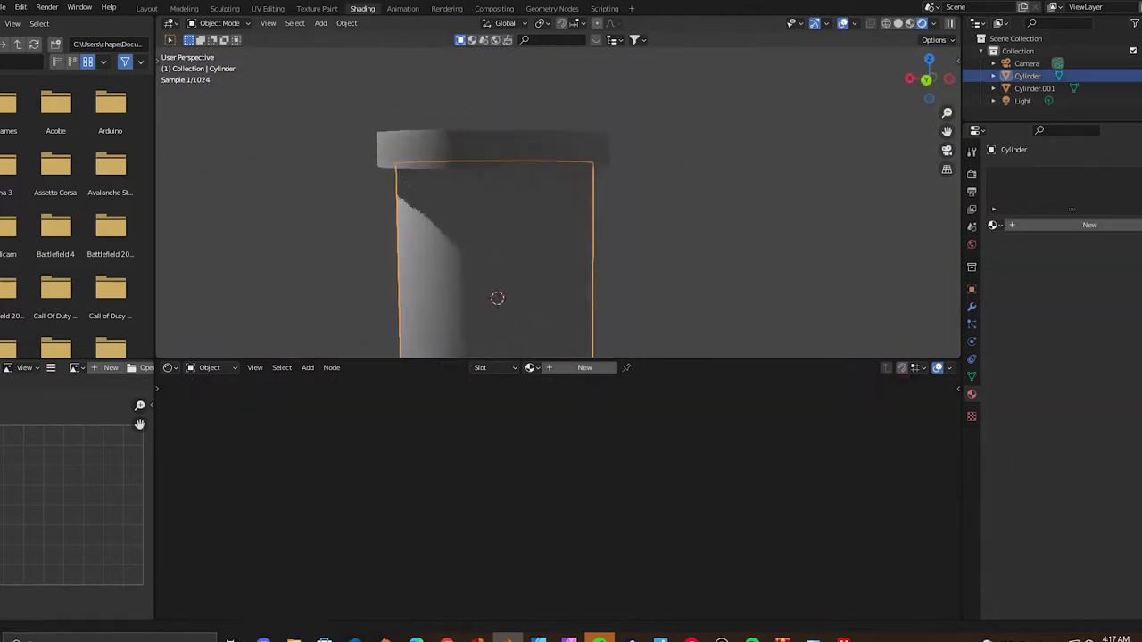
Step: Give the bottle body a Glass BSDF surface, then reselect the lid Cylinder.001
scroll(558, 206, down, 2)
click(1097, 281)
click(1017, 406)
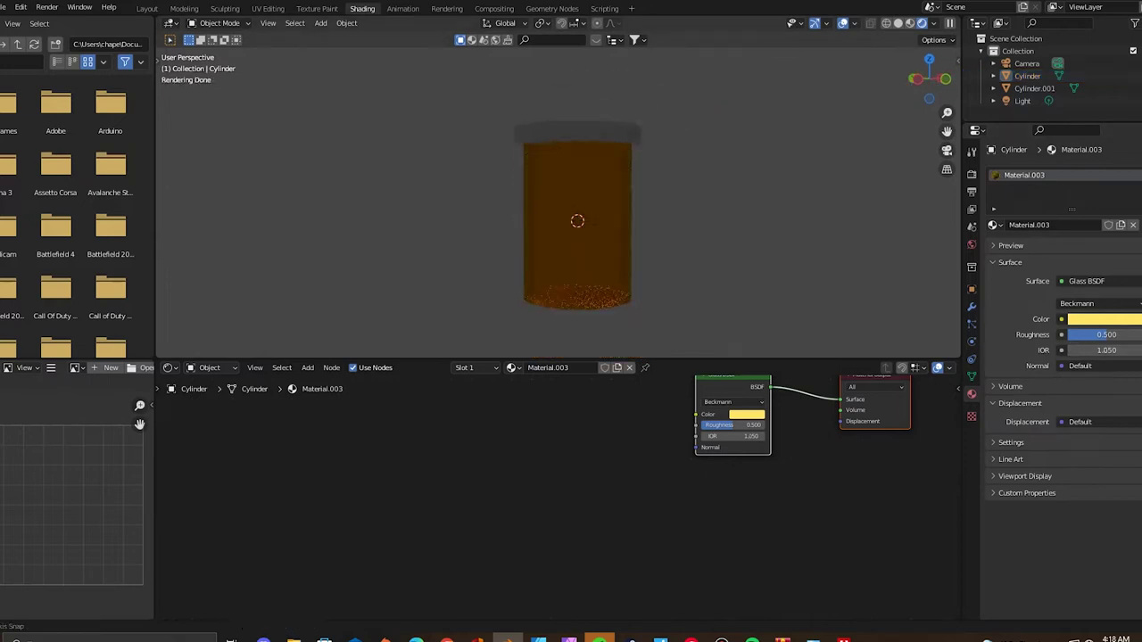
scroll(562, 236, up, 3)
click(571, 107)
scroll(571, 223, down, 3)
click(571, 250)
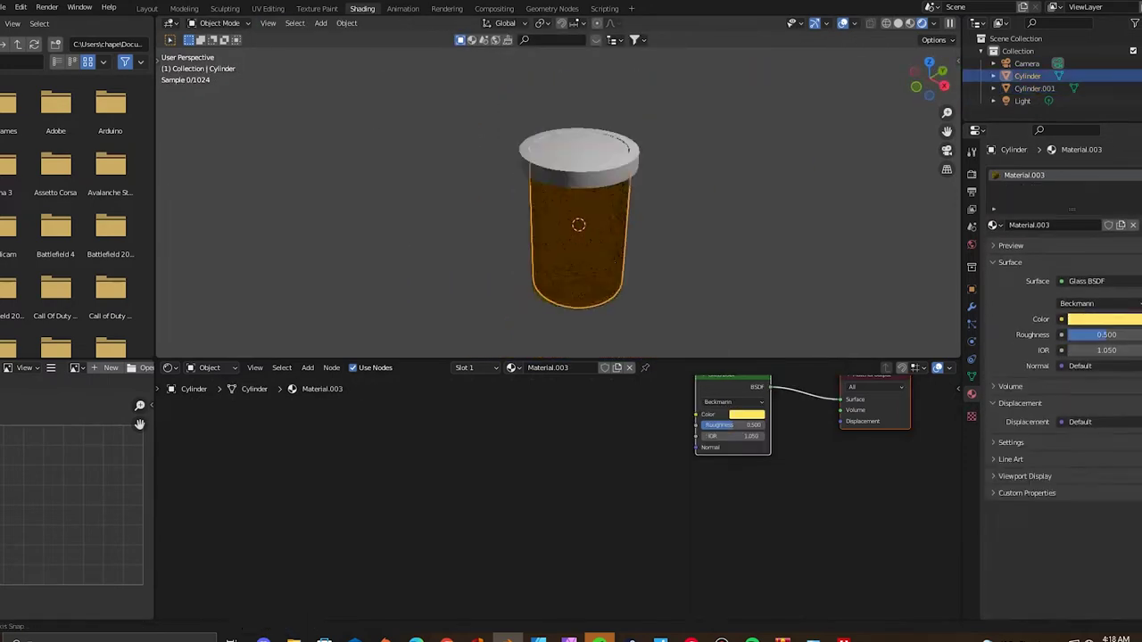
scroll(576, 250, up, 3)
click(575, 250)
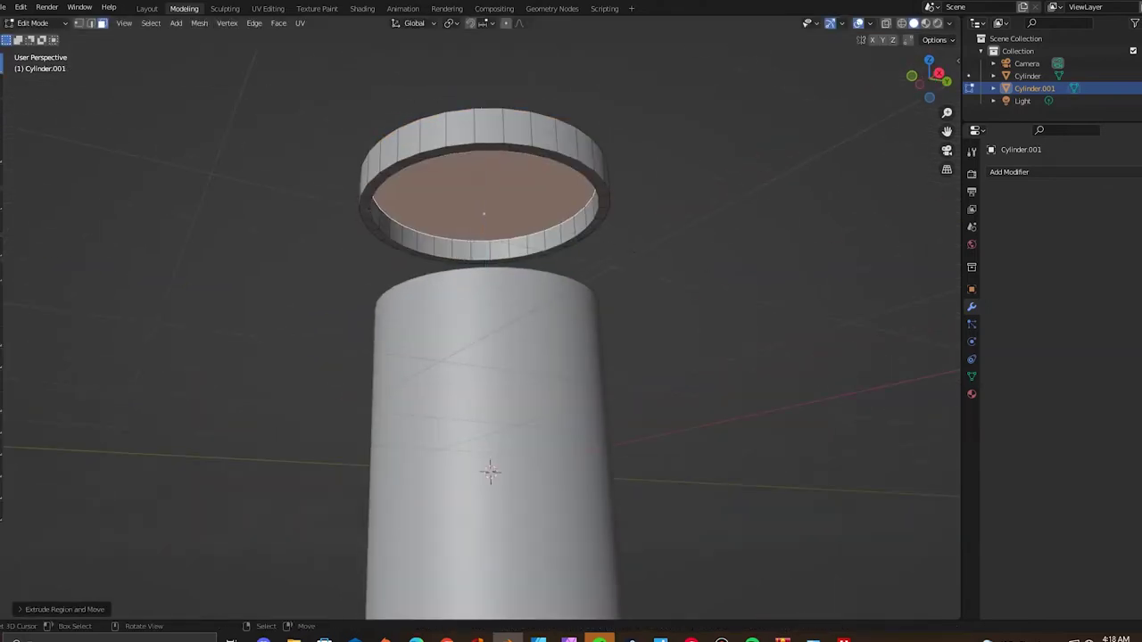
Step: Resize the lid, then edit the cylinder's mesh in front orthographic view
key(Tab)
key(s)
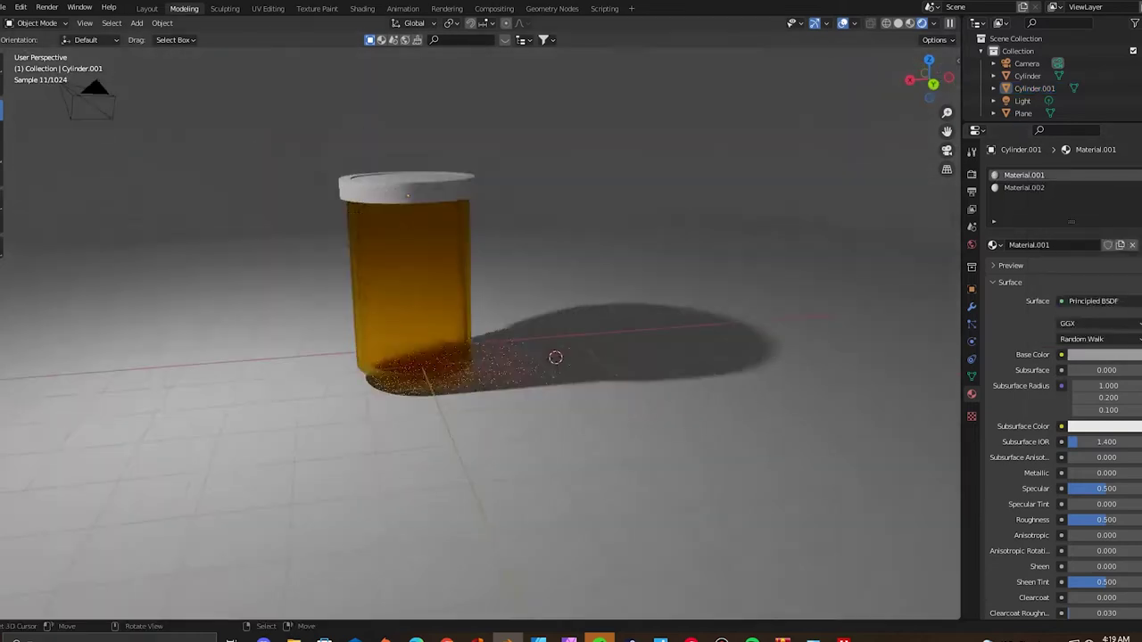
key(Tab)
key(KP_1)
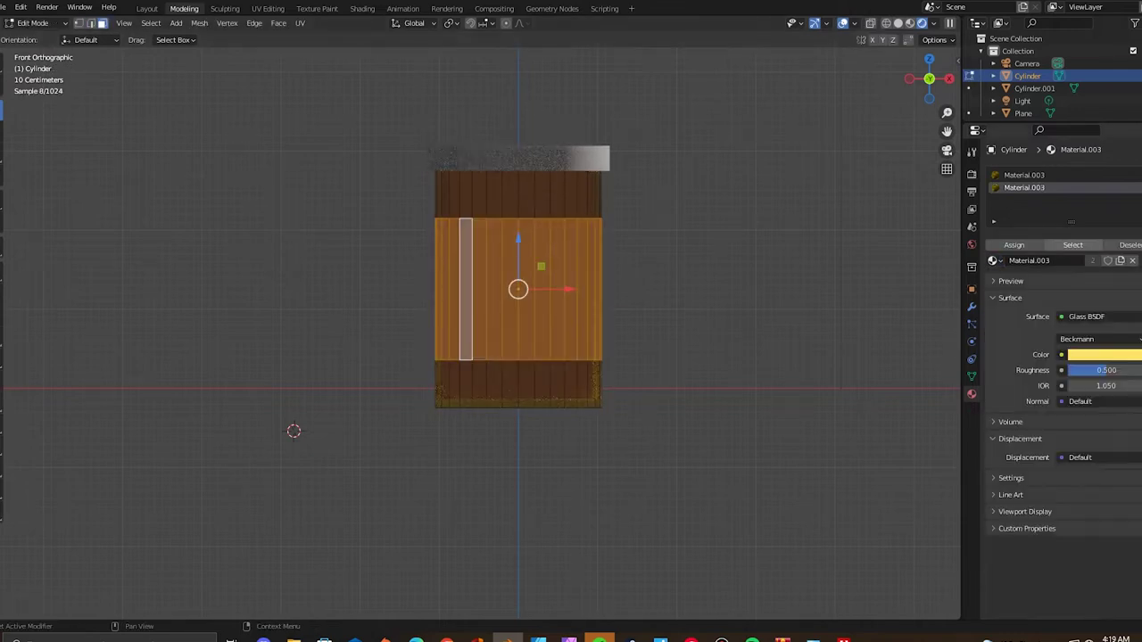
scroll(468, 325, up, 2)
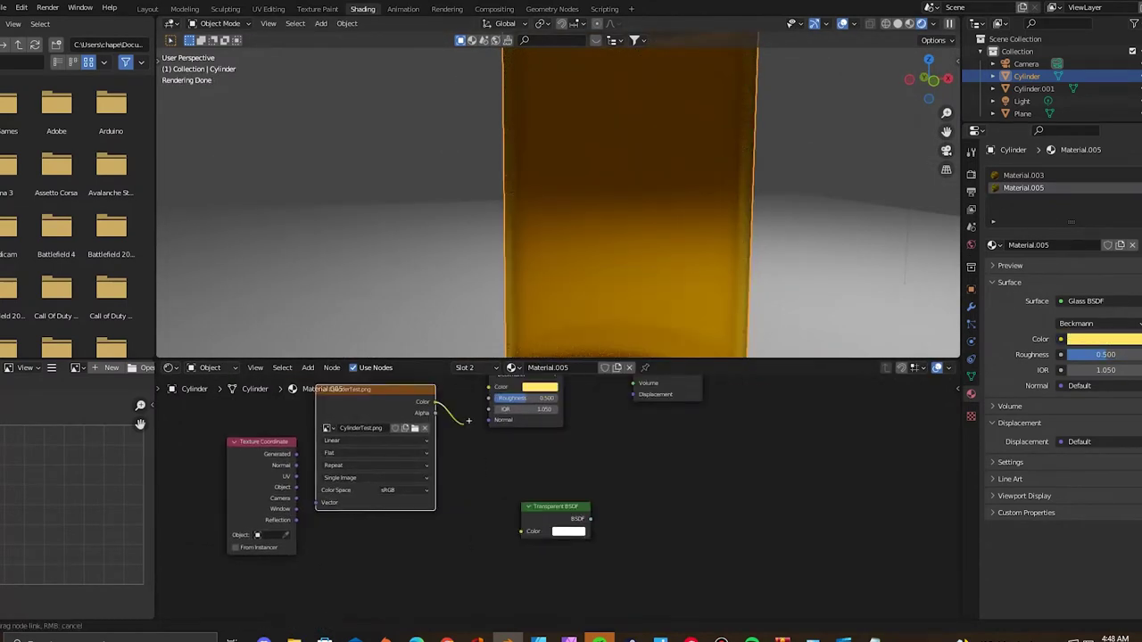
Step: Wire the glass-transparent Mix Shader into the output, adjust its factor, and add a Principled BSDF
drag(533, 431, 552, 419)
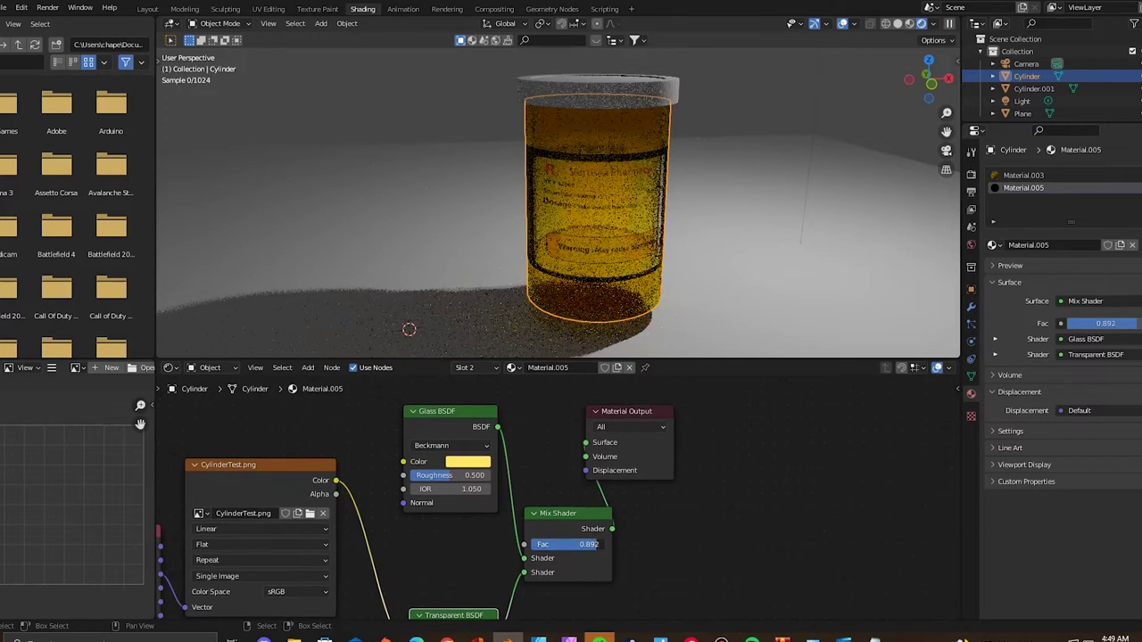
drag(553, 501, 535, 500)
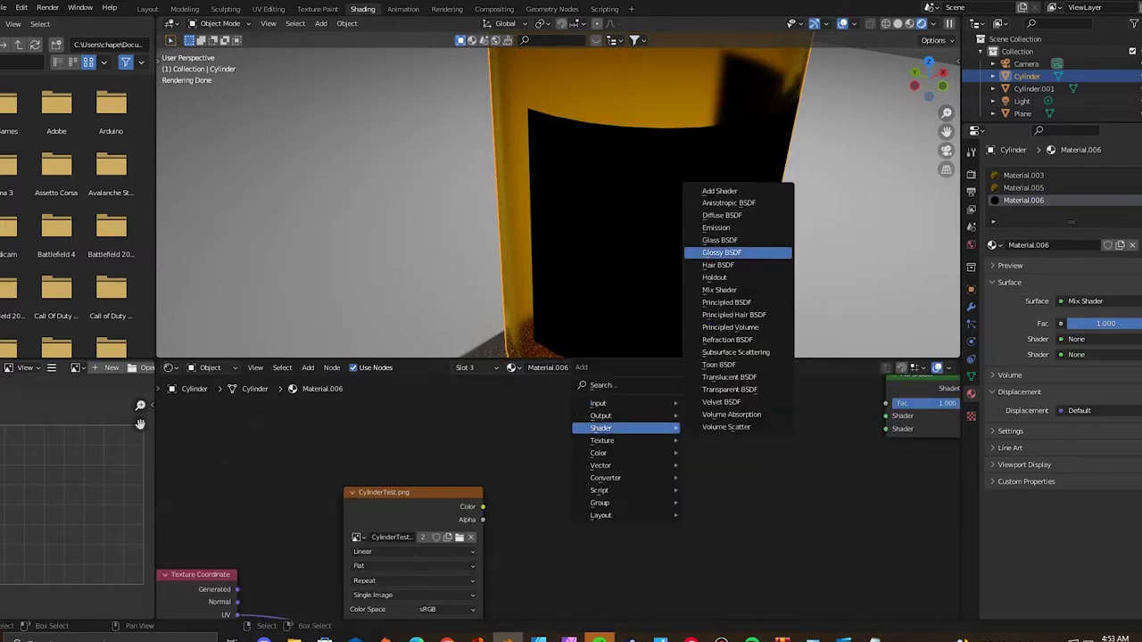
click(727, 302)
Step: Connect the label image's colour to the new Principled BSDF
scroll(383, 434, down, 2)
drag(462, 491, 490, 491)
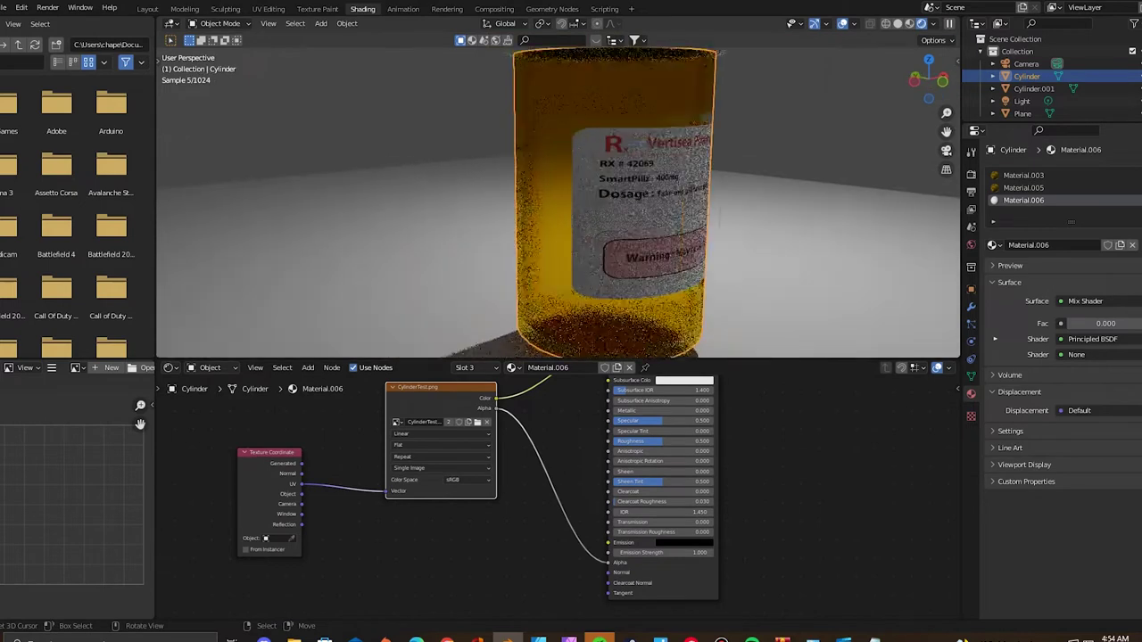
scroll(678, 446, up, 2)
scroll(678, 446, down, 2)
scroll(678, 446, up, 3)
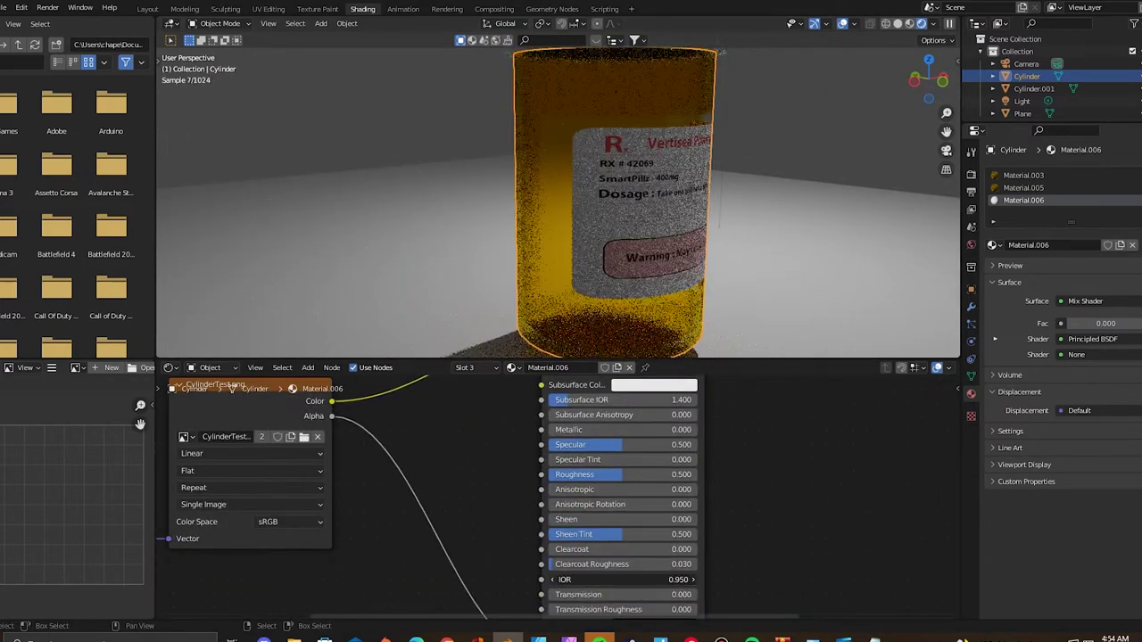
middle_drag(446, 491, 469, 597)
middle_drag(446, 535, 440, 421)
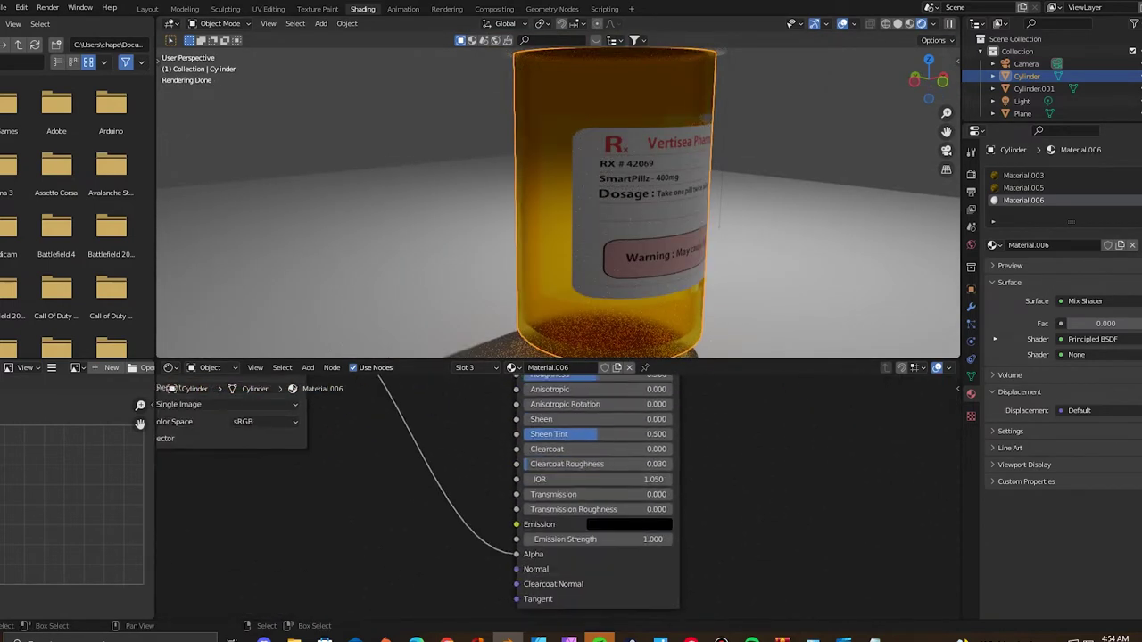
Step: Lower the label shader's roughness and set its specular to zero
drag(642, 465, 571, 466)
drag(643, 435, 571, 435)
scroll(600, 315, up, 3)
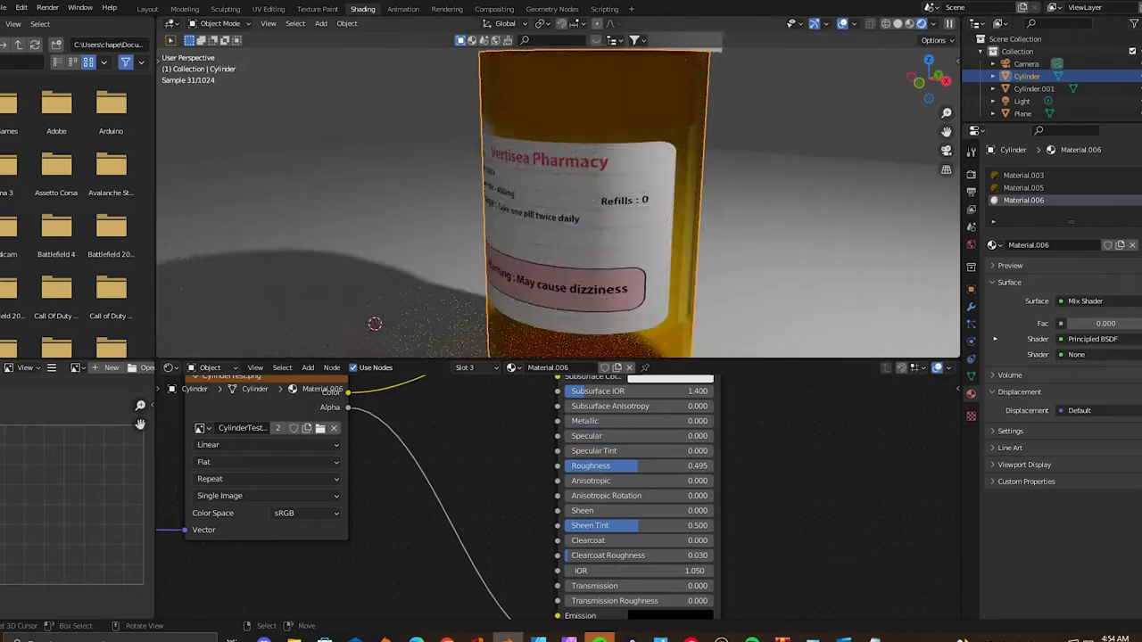
scroll(600, 314, down, 4)
scroll(600, 314, up, 4)
Step: Orbit around the labelled bottle to inspect the render, then select the bottle
middle_drag(571, 267, 600, 314)
scroll(600, 314, up, 3)
scroll(600, 314, down, 4)
middle_drag(624, 500, 306, 500)
scroll(446, 500, down, 2)
middle_drag(601, 314, 640, 334)
mouse_move(571, 224)
middle_down()
mouse_move(500, 205)
mouse_move(535, 232)
mouse_move(571, 223)
middle_up()
scroll(580, 223, up, 3)
scroll(580, 223, up, 4)
click(580, 223)
middle_drag(446, 500, 643, 499)
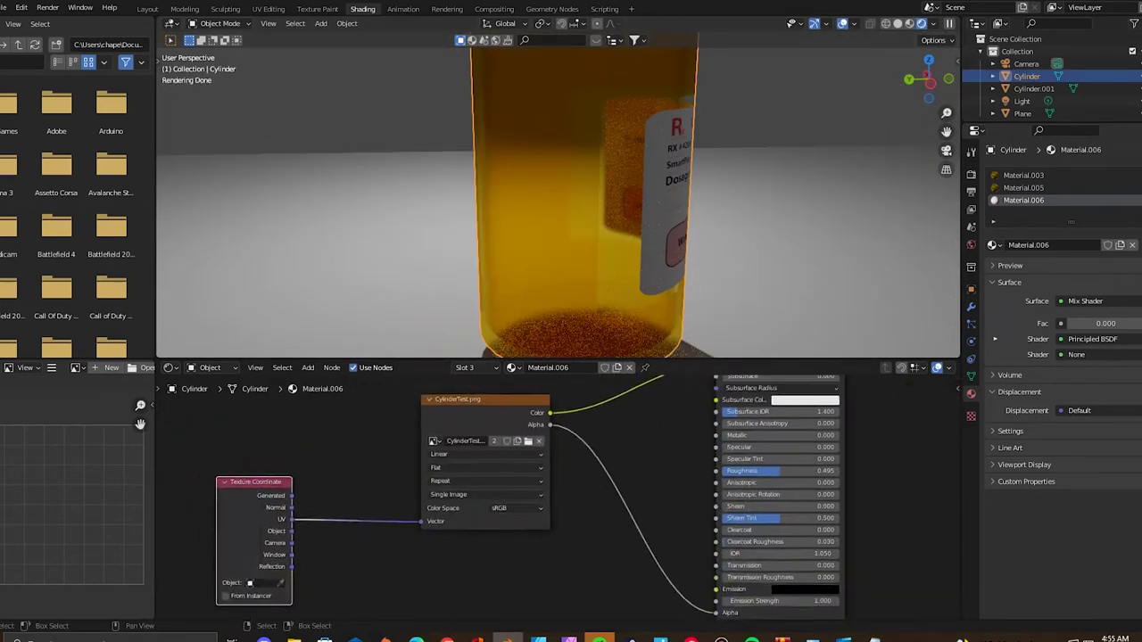
Step: Begin adding a Glass BSDF node to blend with the label shader
key(shift+a)
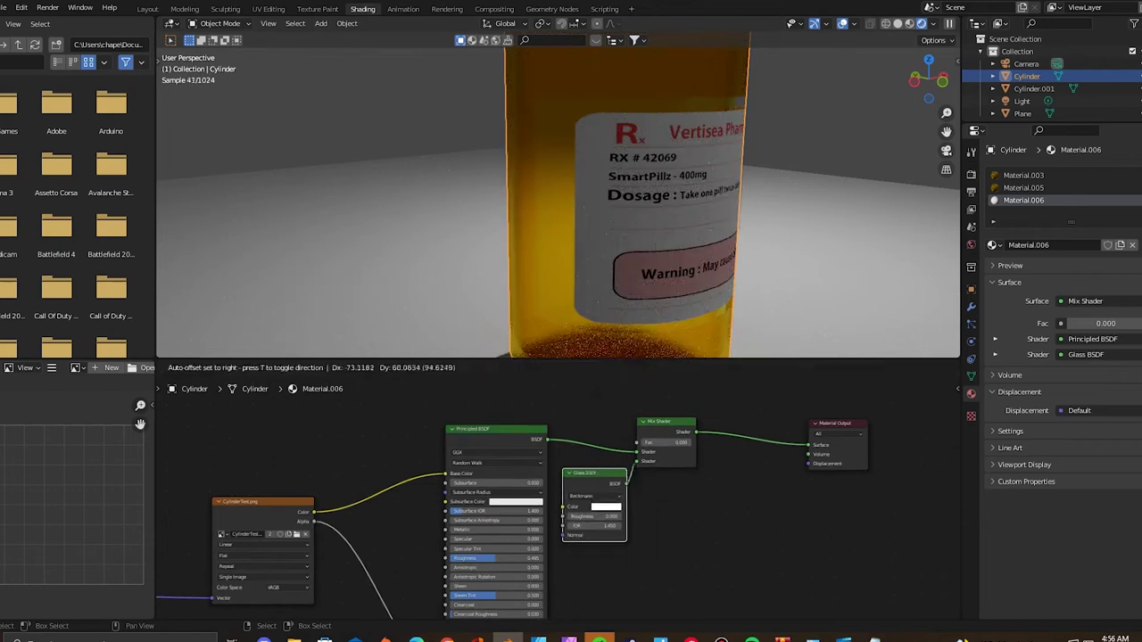
scroll(558, 205, down, 3)
scroll(557, 206, down, 2)
scroll(553, 482, up, 3)
scroll(553, 482, up, 2)
scroll(557, 206, up, 3)
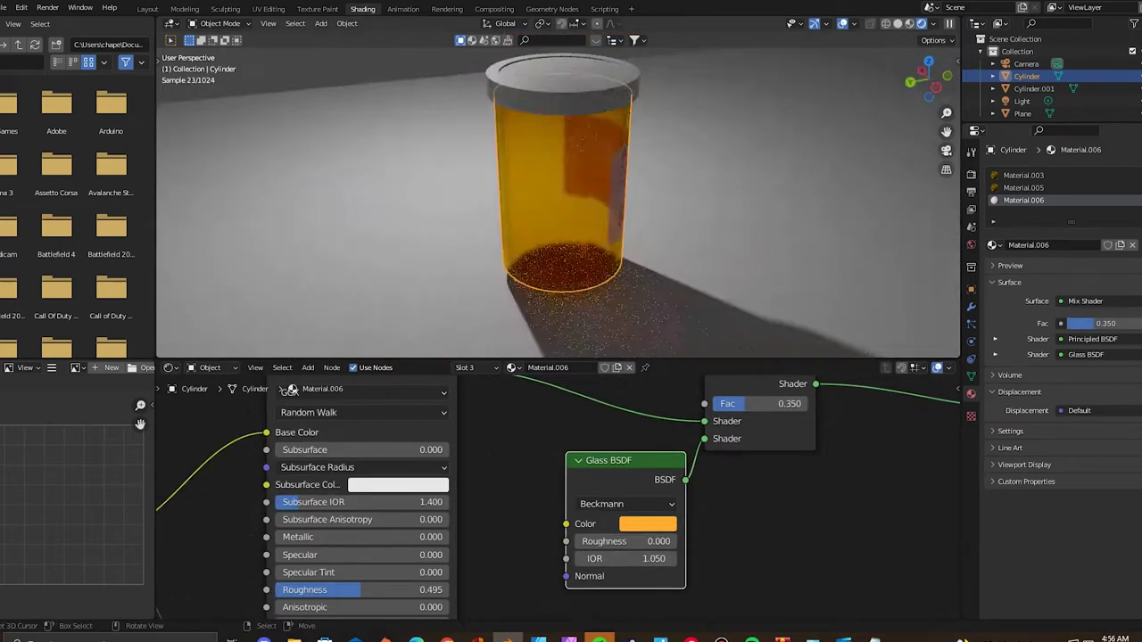
scroll(558, 205, up, 2)
scroll(558, 205, down, 4)
scroll(558, 205, down, 2)
middle_drag(571, 223, 589, 285)
key(shift+a)
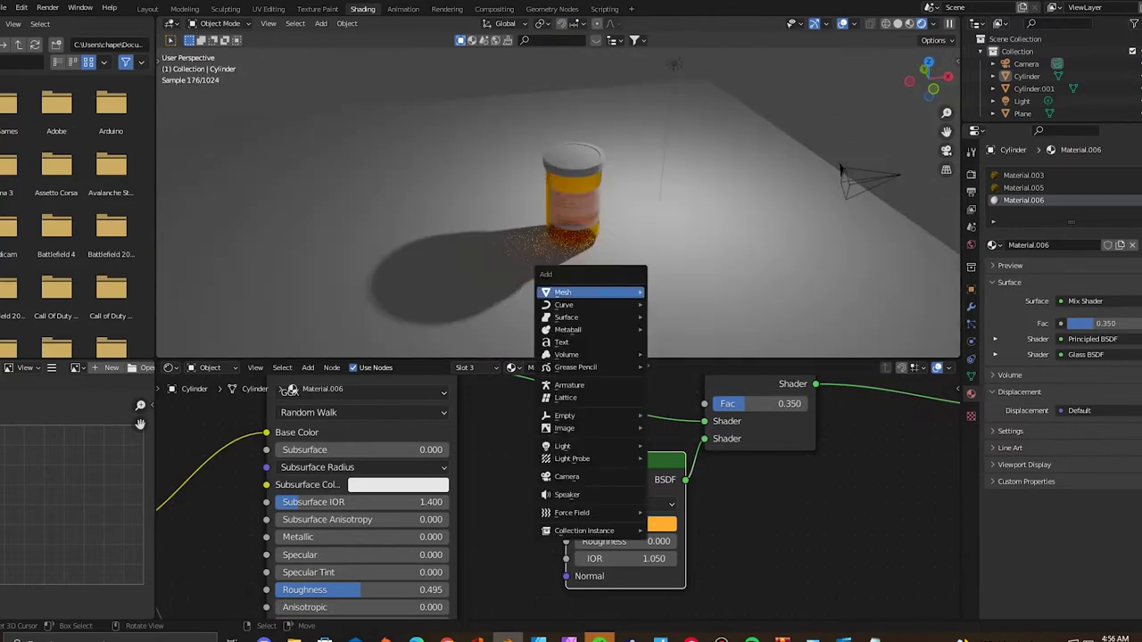
Step: Add a cylinder, then move and scale it beside the labelled bottle
click(705, 354)
scroll(467, 224, up, 5)
middle_drag(467, 224, 541, 289)
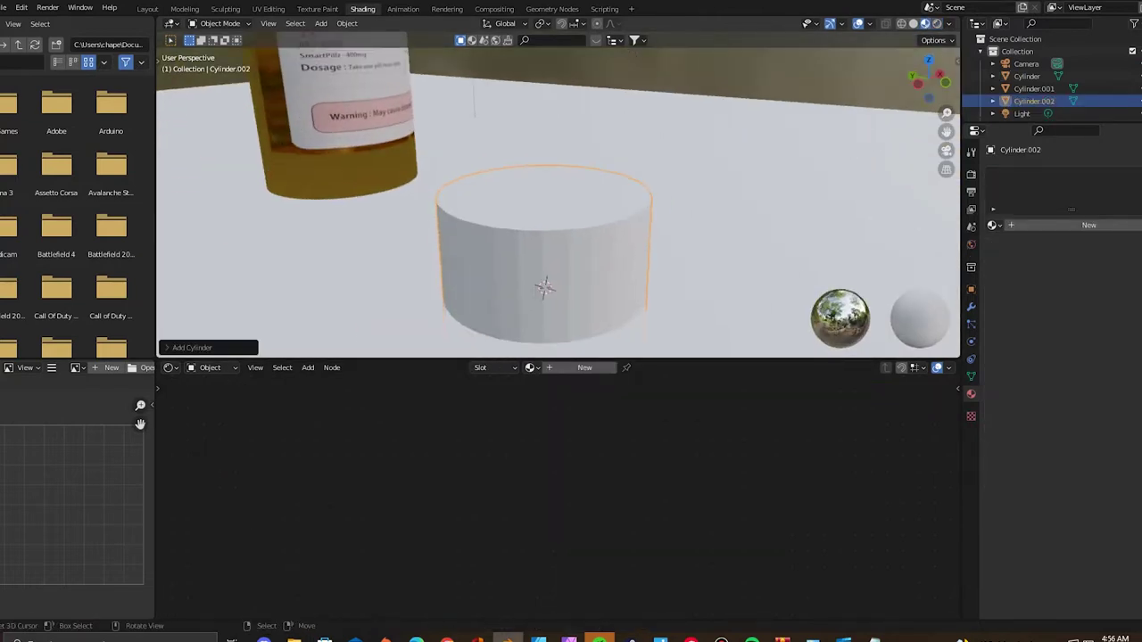
click(185, 9)
key(g)
key(s)
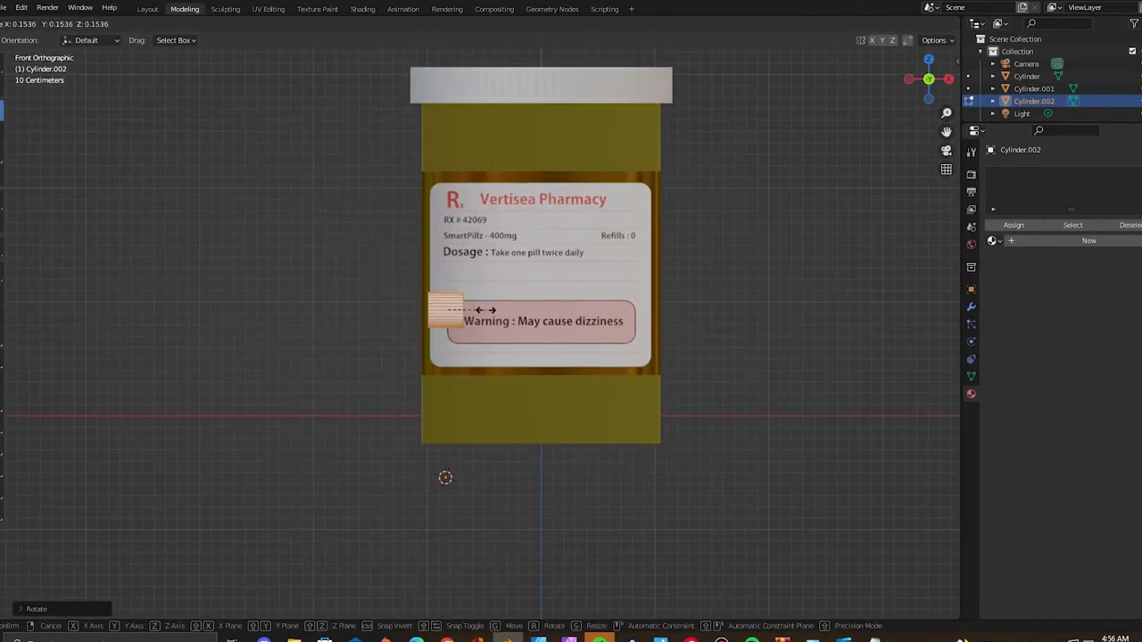
click(675, 328)
middle_drag(675, 329, 535, 446)
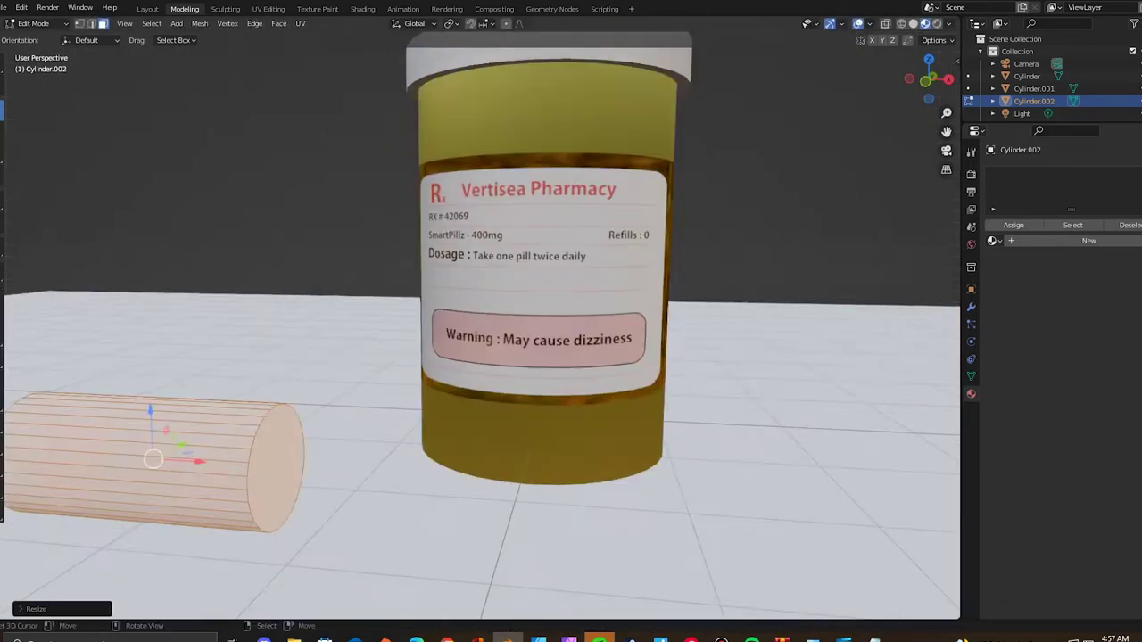
scroll(535, 446, up, 3)
Step: Inset the cylinder's end faces and round them off into capsule ends, then leave Edit Mode
key(i)
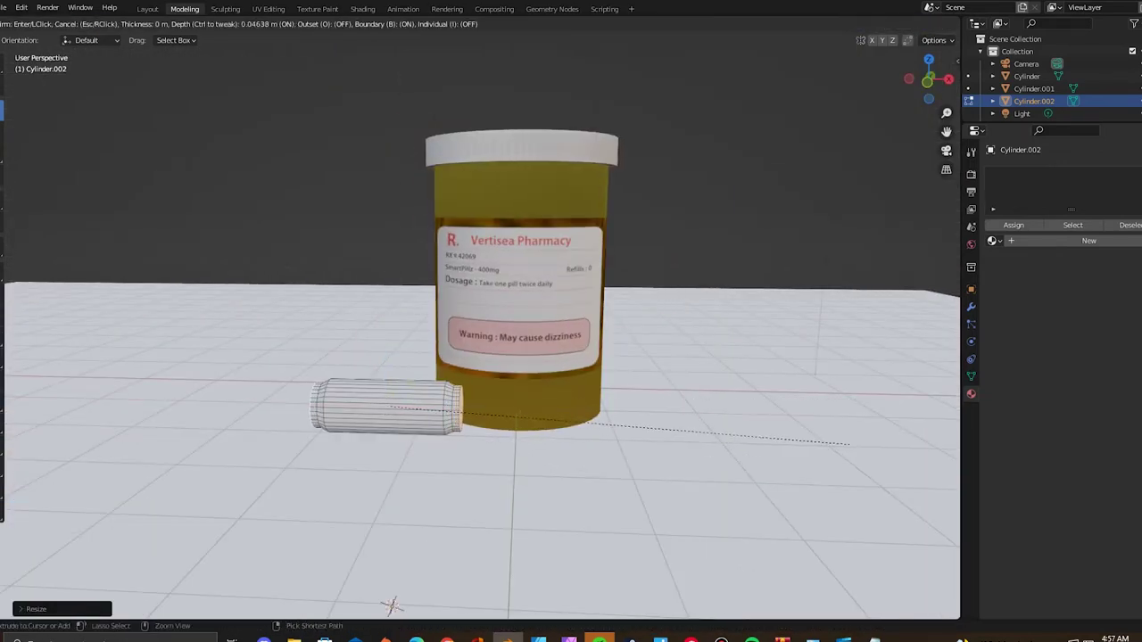
key(Escape)
scroll(525, 419, up, 4)
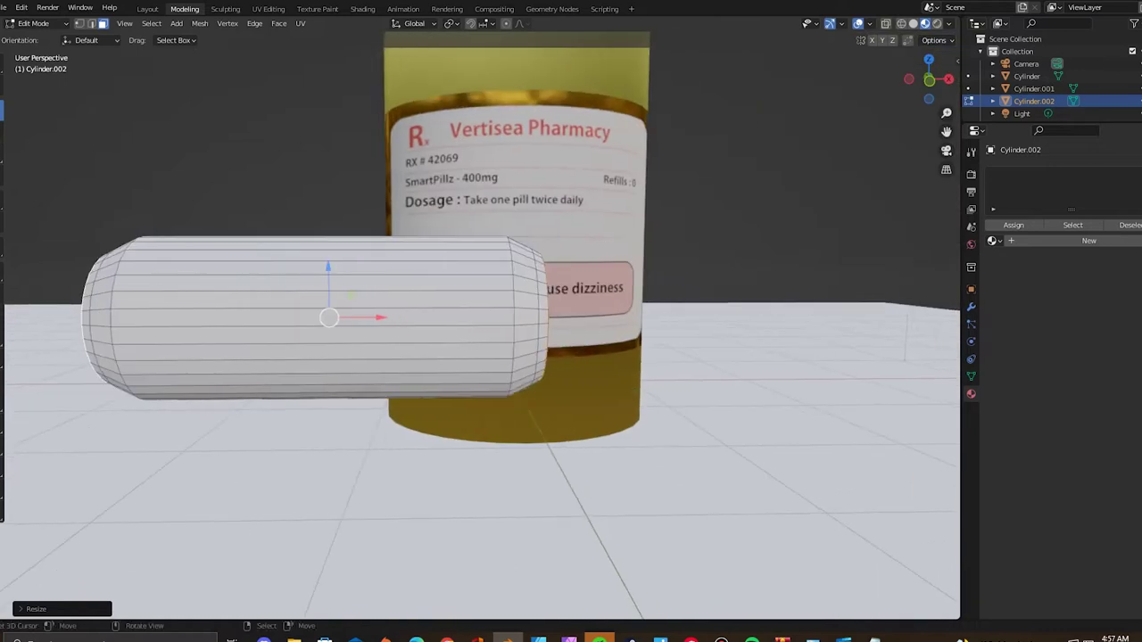
key(s)
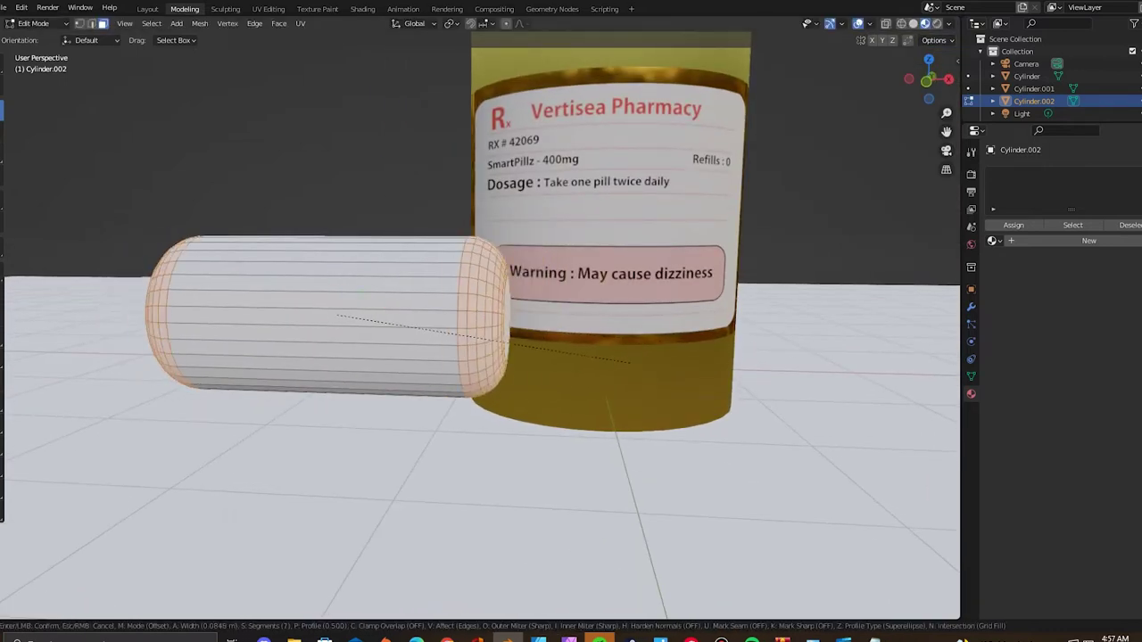
click(634, 370)
mouse_move(633, 369)
middle_down()
mouse_move(499, 295)
mouse_move(464, 304)
mouse_move(471, 357)
middle_up()
key(Tab)
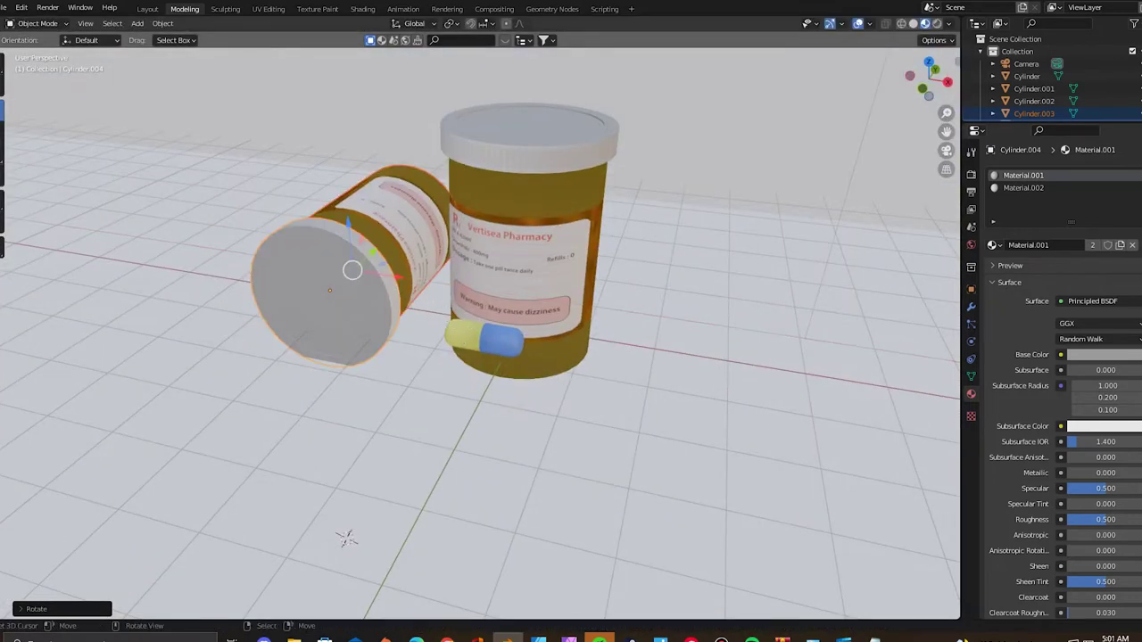
Step: Set the lid down on the floor beside the fallen bottle
click(347, 538)
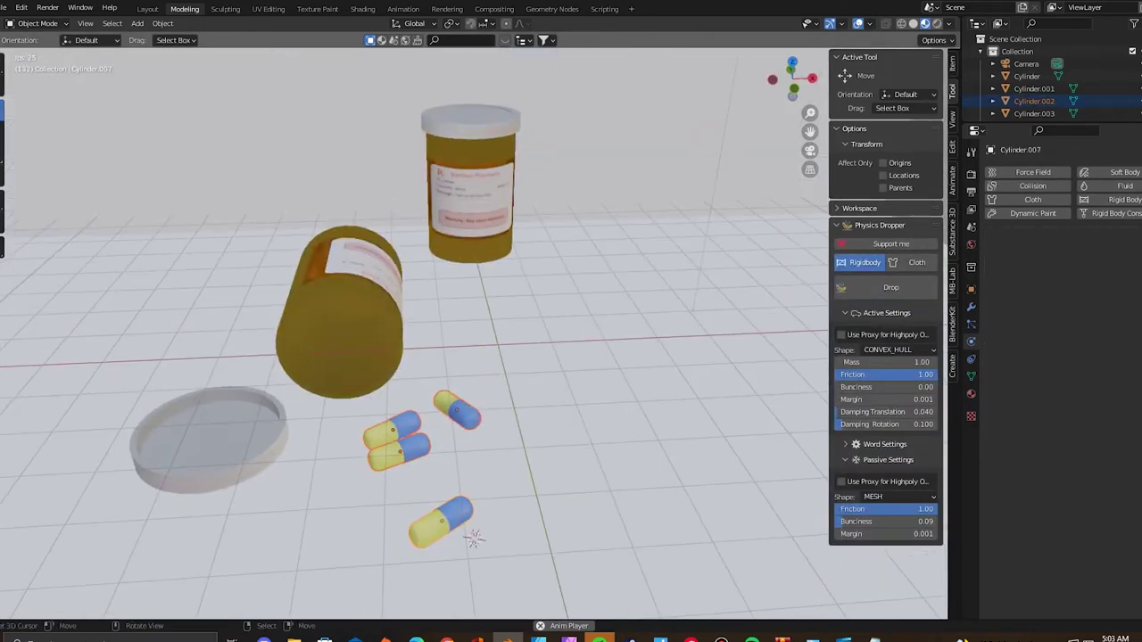
Step: Move the selected capsules and view the whole scene from a new angle
key(g)
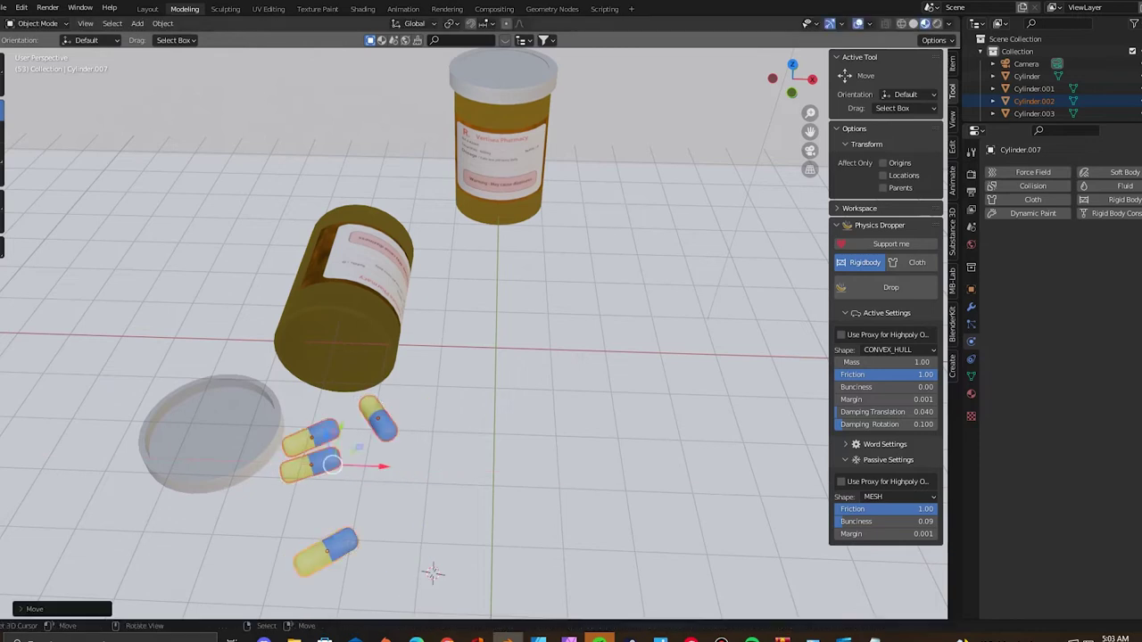
middle_drag(571, 357, 536, 348)
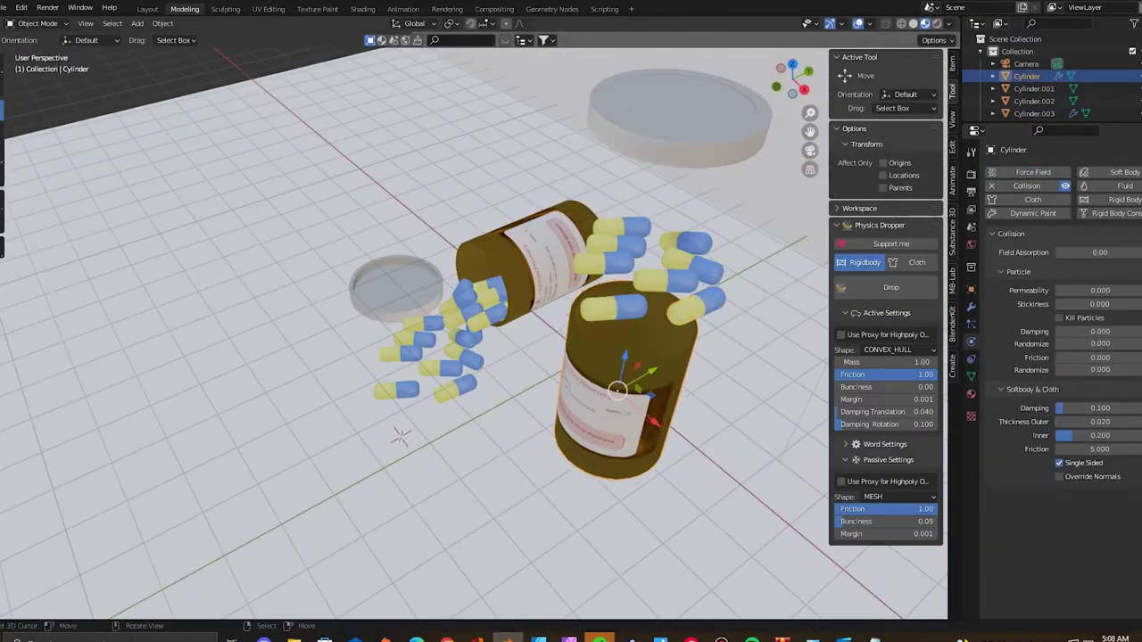
Step: Box-select the upper cluster of capsules
drag(569, 210, 729, 325)
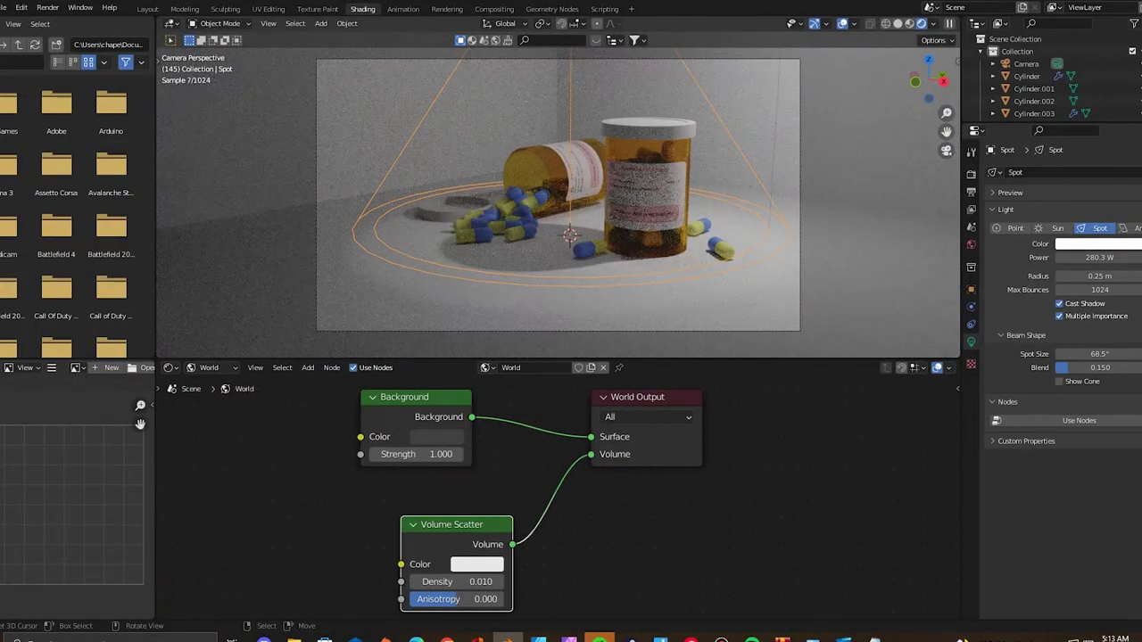
Step: Adjust the spotlight radius and fog Anisotropy, and set spotlight power to 100000 W
drag(1099, 276, 1090, 275)
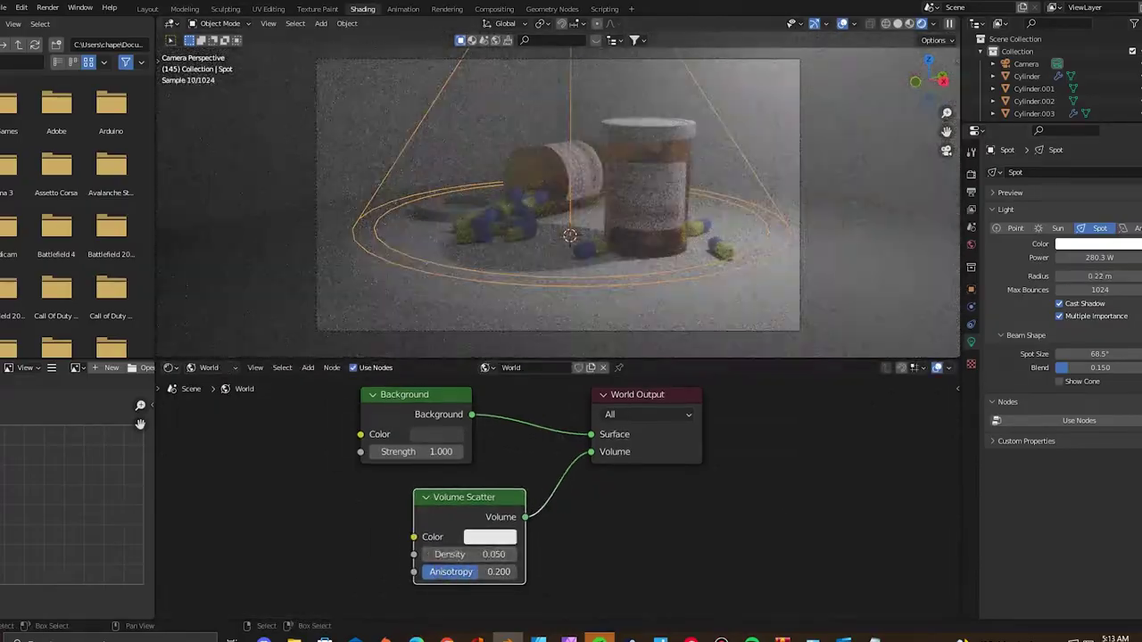
drag(499, 572, 464, 572)
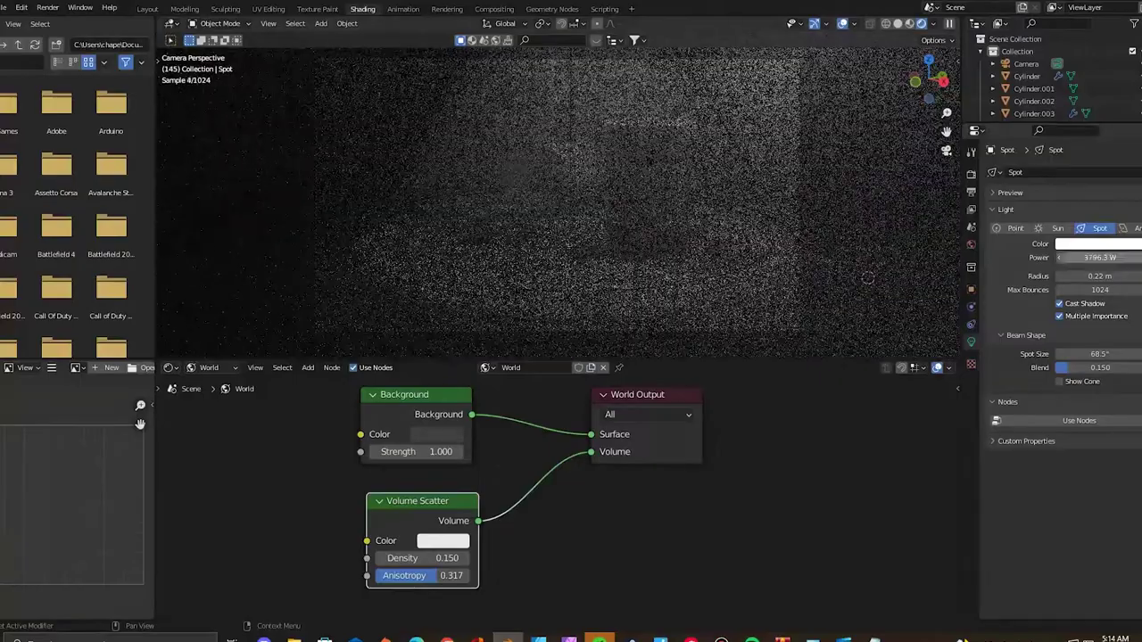
text(100000)
key(Return)
Step: Push fog Anisotropy to -0.917, widen the spotlight radius to 2.18 m, and save the file
drag(421, 576, 375, 575)
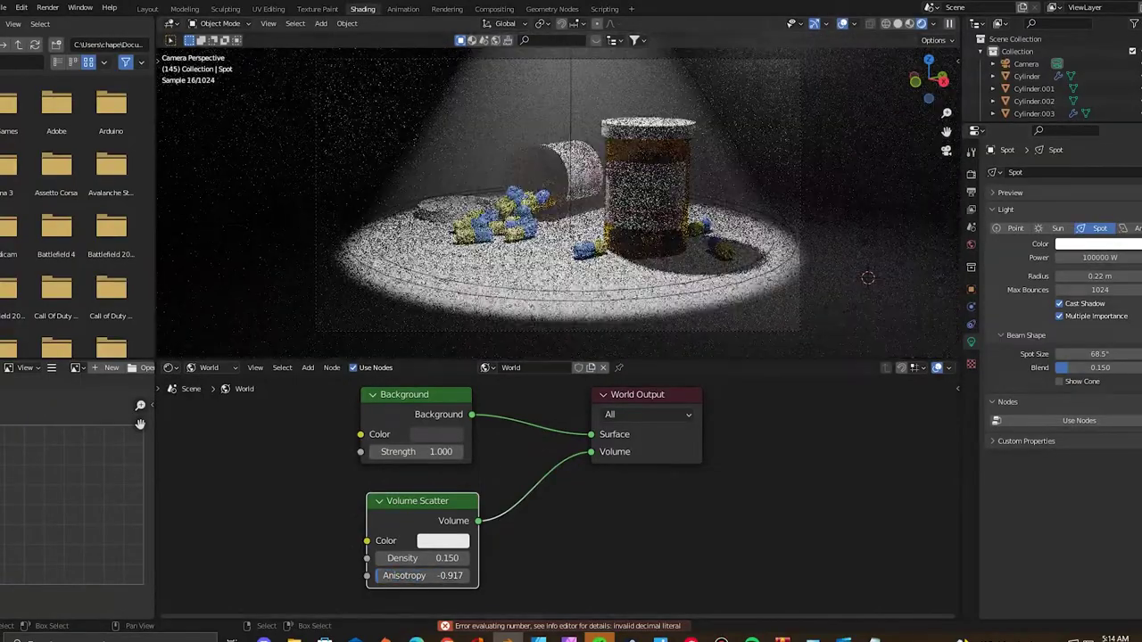
click(1097, 244)
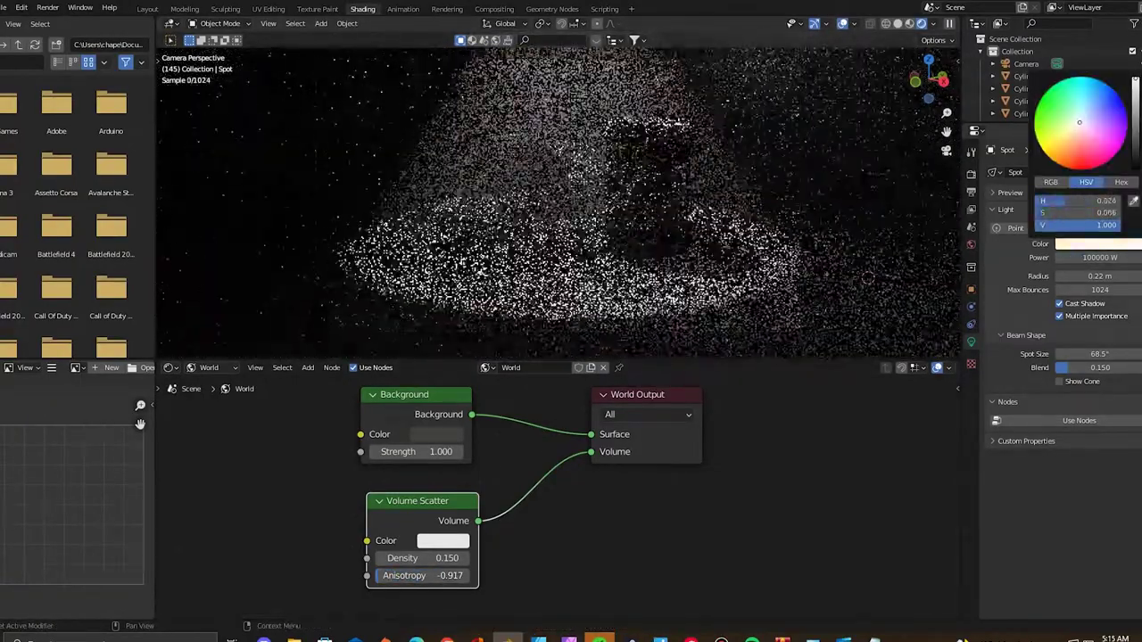
drag(1099, 276, 1124, 275)
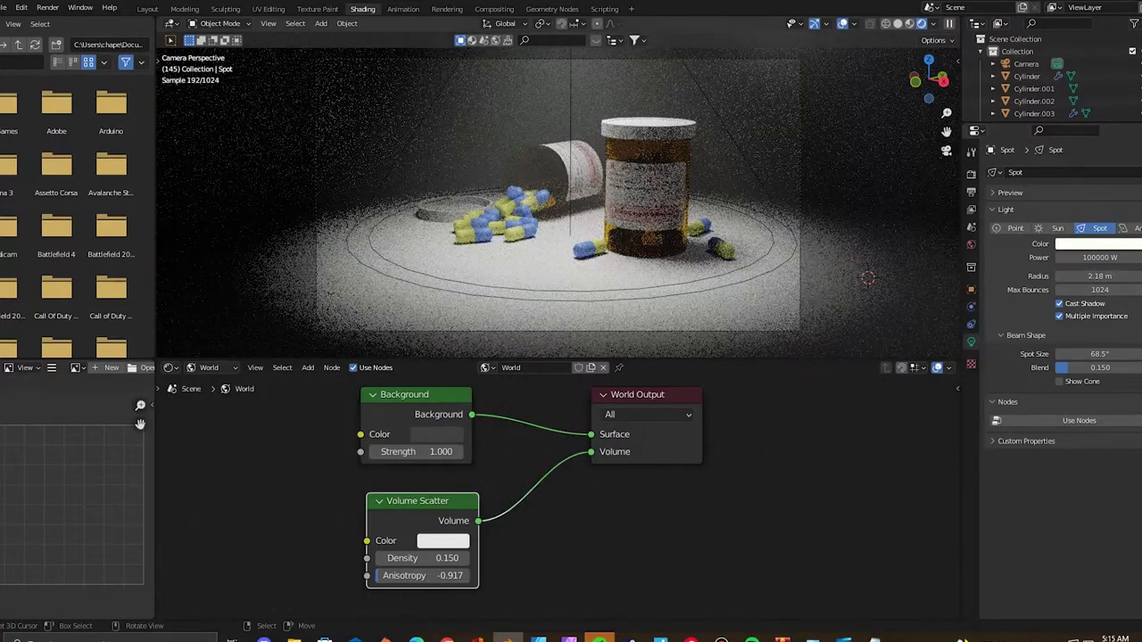
key(ctrl+s)
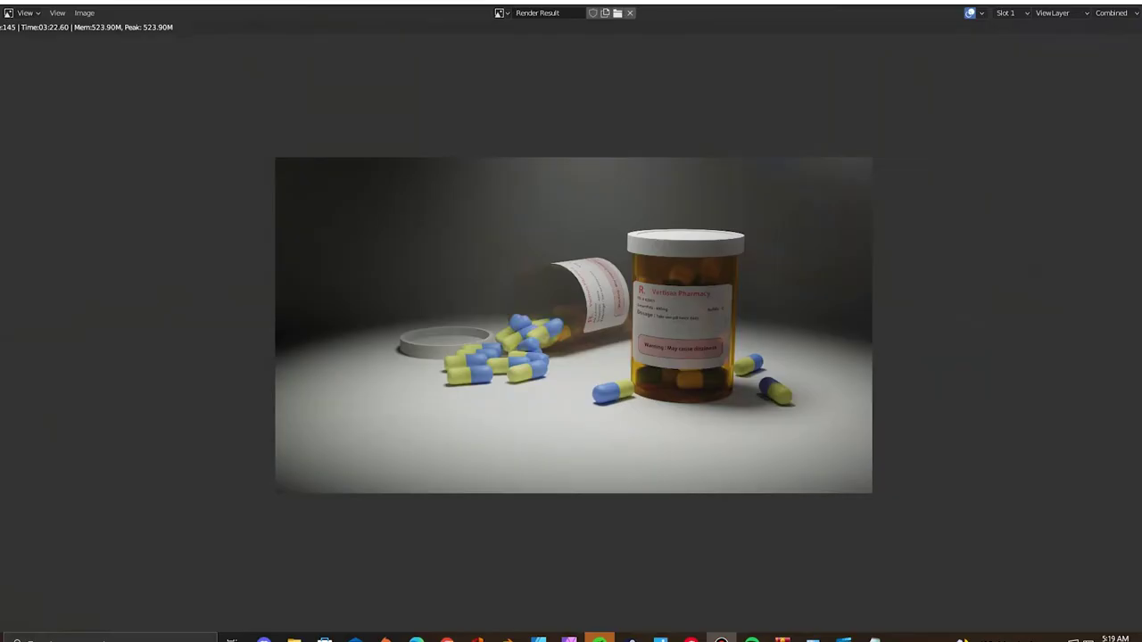